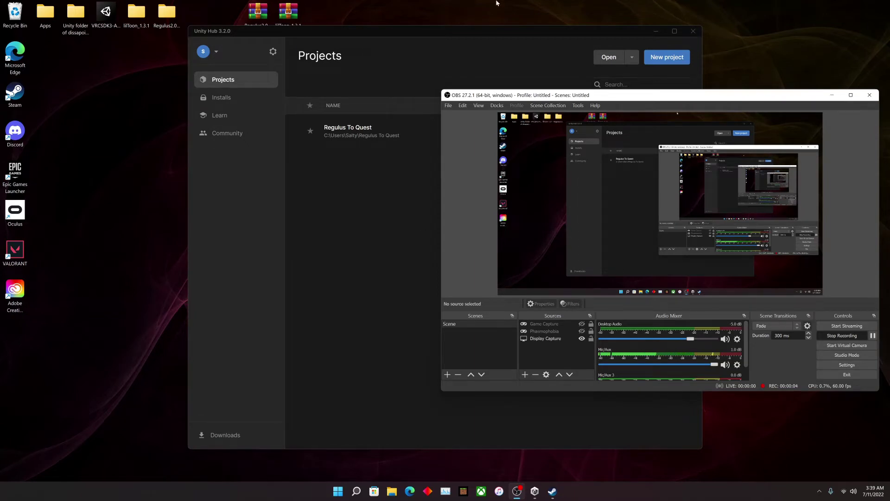
- Start a new 3D project in Unity Hub and name it Regulus To Quest 2
{"action": "left_click", "coordinate": [832, 95]}
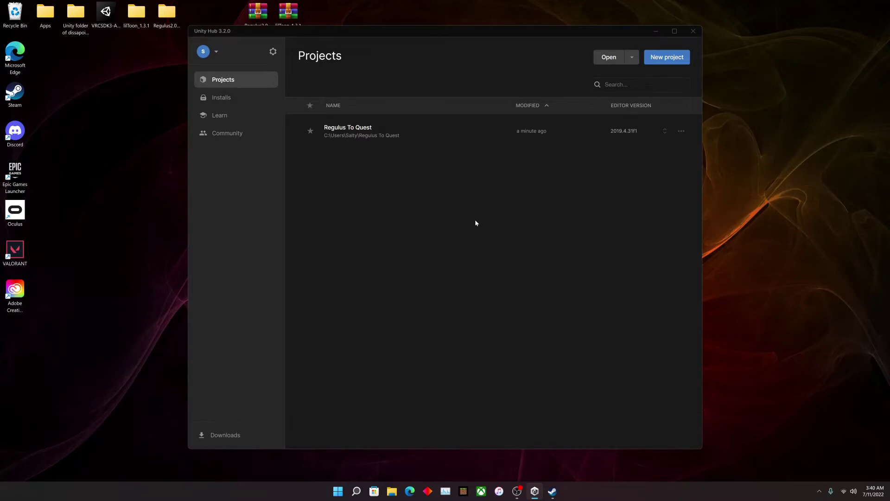
{"action": "left_click", "coordinate": [656, 57]}
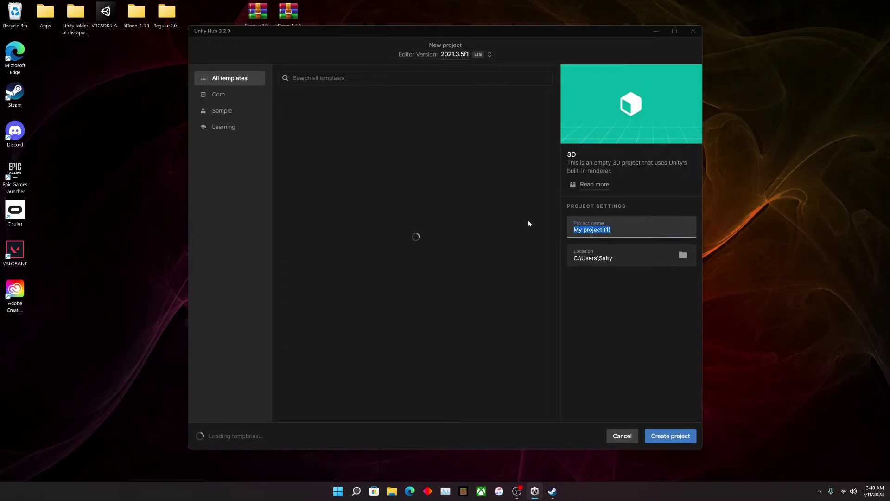
{"action": "key", "text": "BackSpace"}
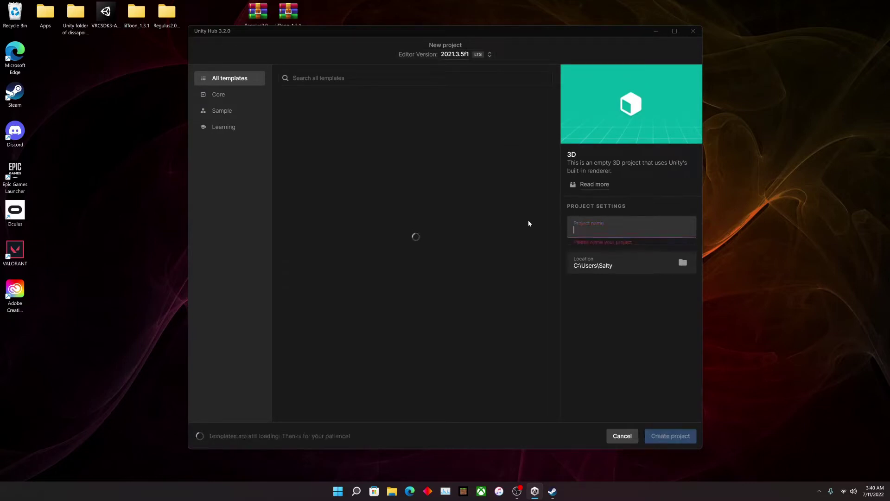
{"action": "type", "text": "R"}
{"action": "key", "text": "BackSpace"}
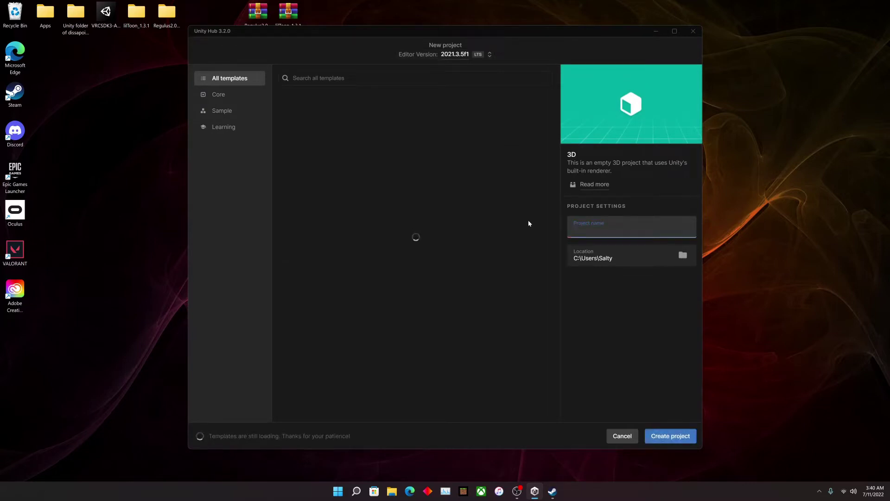
{"action": "type", "text": "Regulus "}
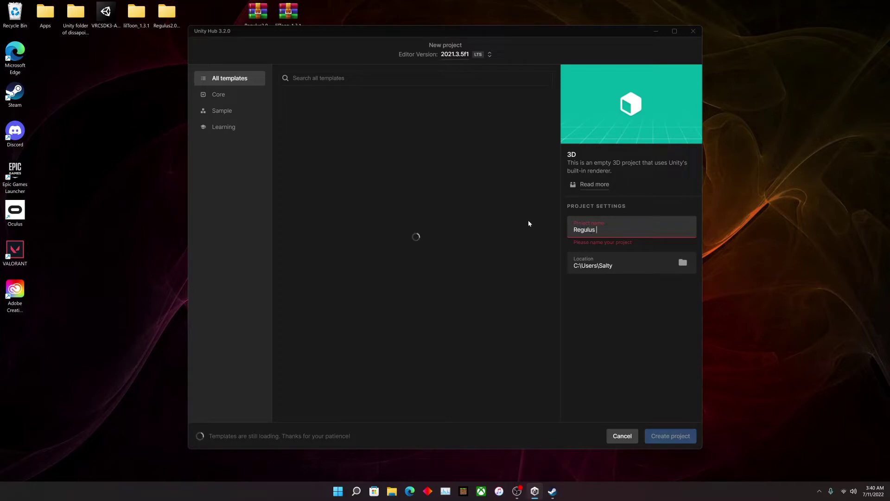
{"action": "type", "text": "To Quest 2"}
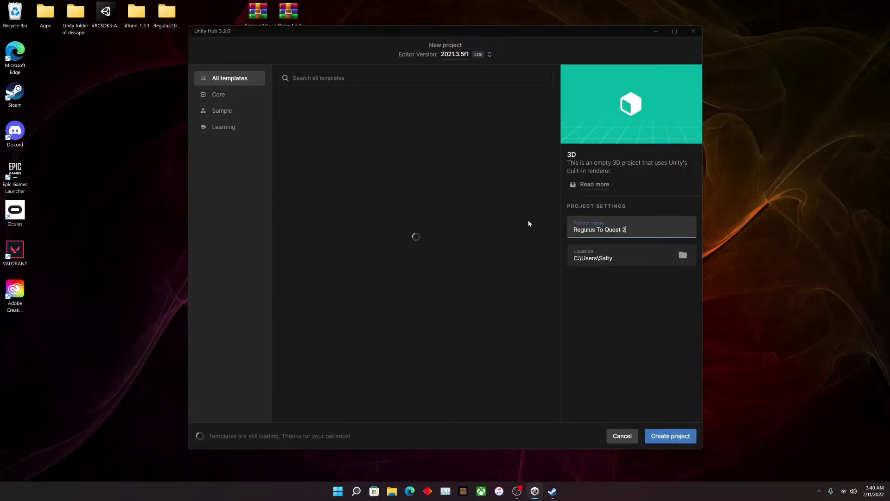
- Set the editor version to 2019.4.31f1 and create the project
{"action": "left_click", "coordinate": [489, 55]}
{"action": "left_click", "coordinate": [449, 119]}
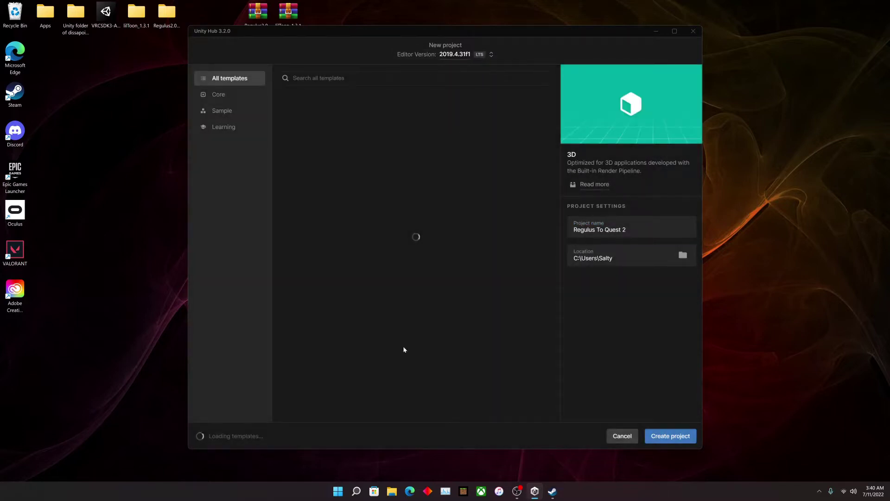
{"action": "left_click", "coordinate": [674, 437]}
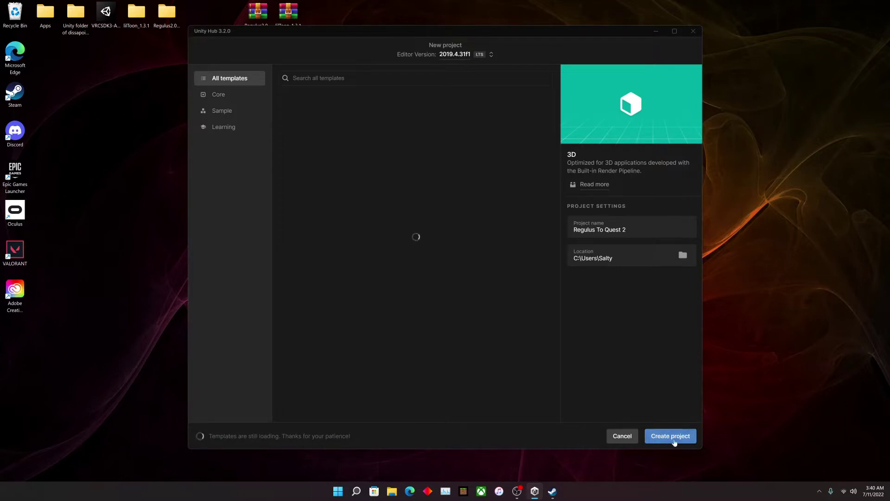
{"action": "left_click", "coordinate": [671, 437]}
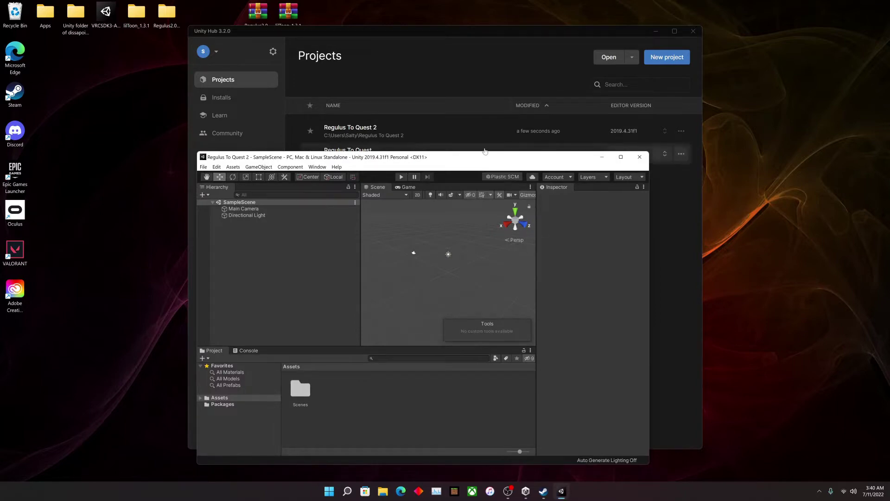
- Import the complete VRCSDK3-AVATAR-2022.06.03.00.04_Public package from the desktop into the project's assets
{"action": "left_click_drag", "start_coordinate": [494, 157], "coordinate": [514, 149]}
{"action": "key", "text": "super+Up"}
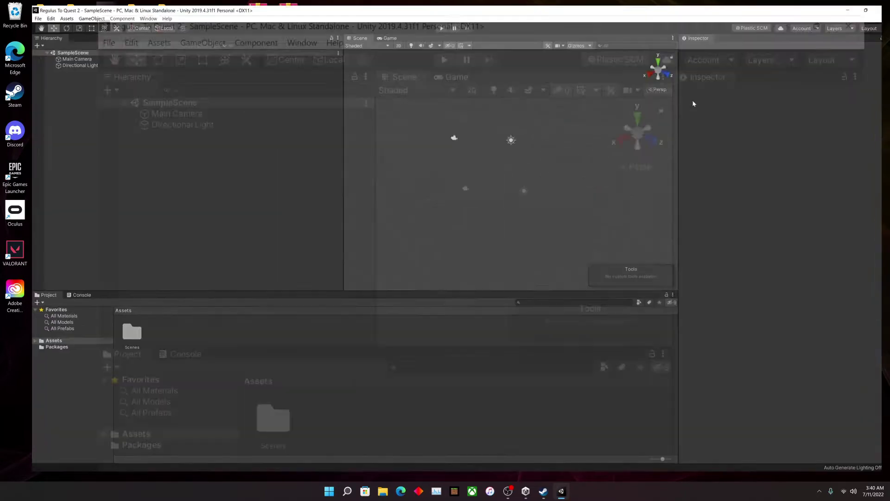
{"action": "double_click", "coordinate": [131, 4]}
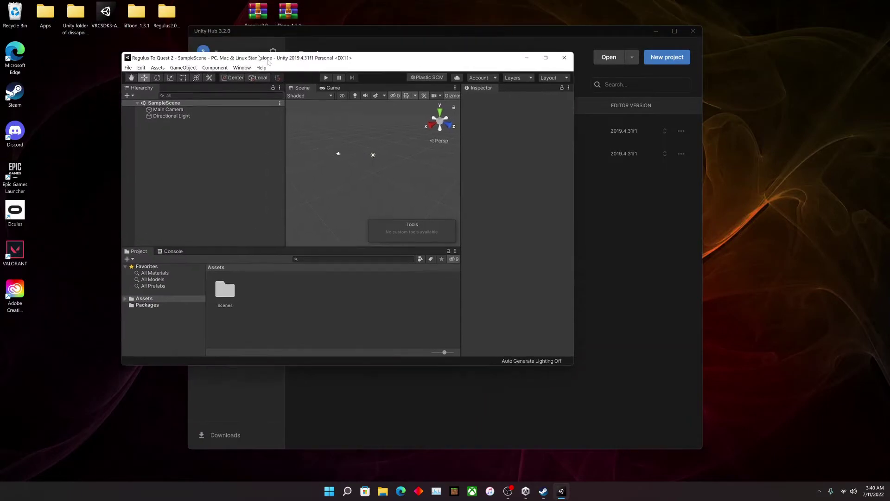
{"action": "left_click_drag", "start_coordinate": [106, 14], "coordinate": [346, 342]}
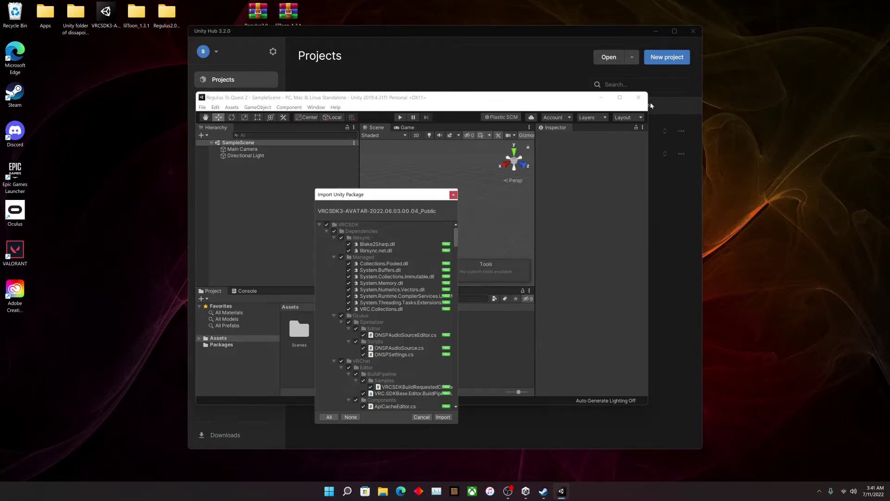
{"action": "left_click", "coordinate": [619, 97]}
{"action": "scroll", "coordinate": [378, 352], "scroll_direction": "down", "scroll_amount": 10}
{"action": "scroll", "coordinate": [378, 352], "scroll_direction": "down", "scroll_amount": 5}
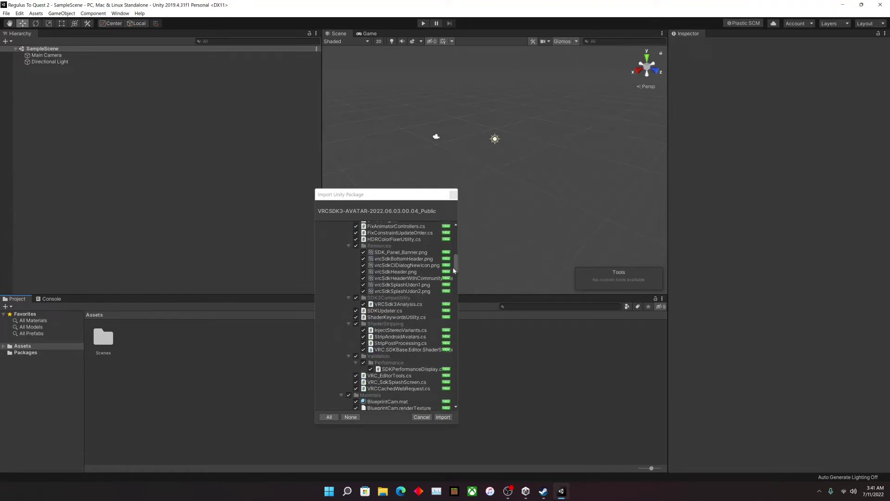
{"action": "scroll", "coordinate": [453, 270], "scroll_direction": "down", "scroll_amount": 10}
{"action": "left_click", "coordinate": [443, 417]}
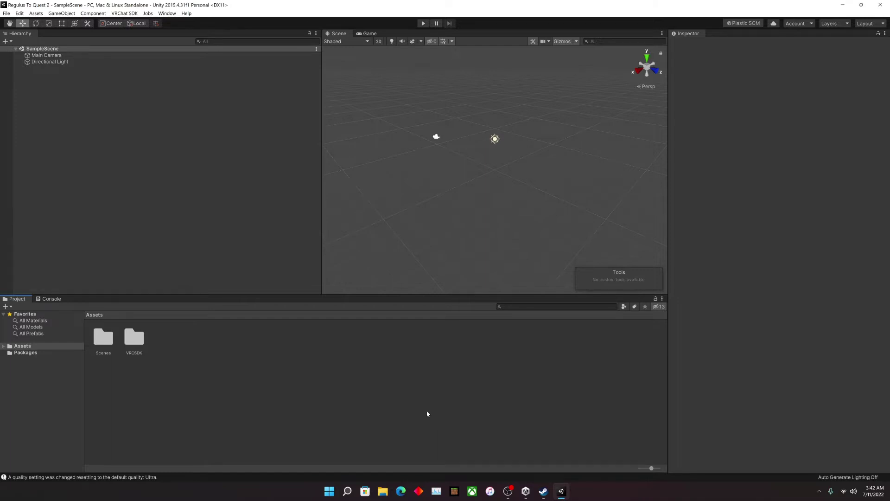
- Import the complete lilToon_1.3.1 shader package from the desktop's lilToon_1.3.1 folder into the project
{"action": "left_click_drag", "start_coordinate": [452, 6], "coordinate": [487, 56]}
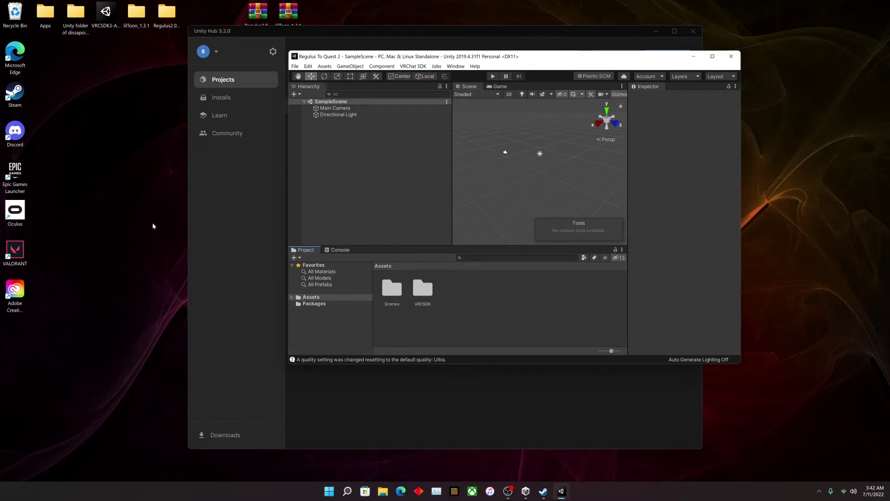
{"action": "double_click", "coordinate": [138, 17]}
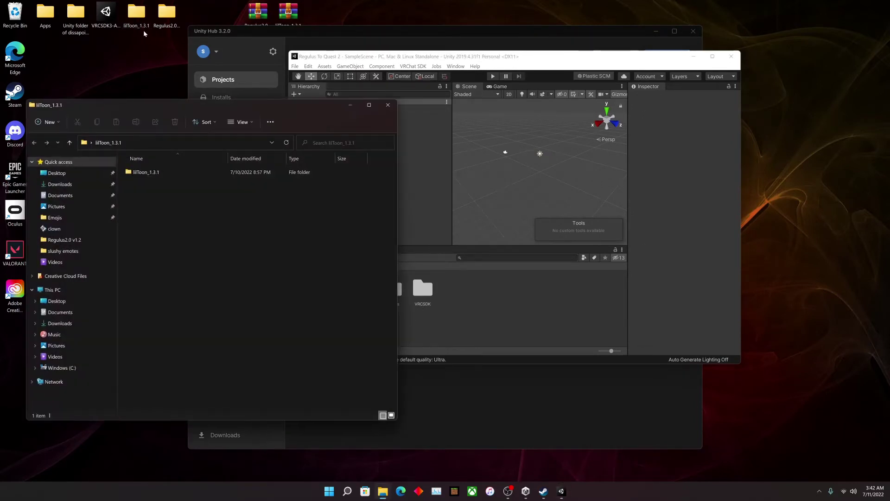
{"action": "double_click", "coordinate": [143, 172]}
{"action": "left_click_drag", "start_coordinate": [147, 198], "coordinate": [494, 306]}
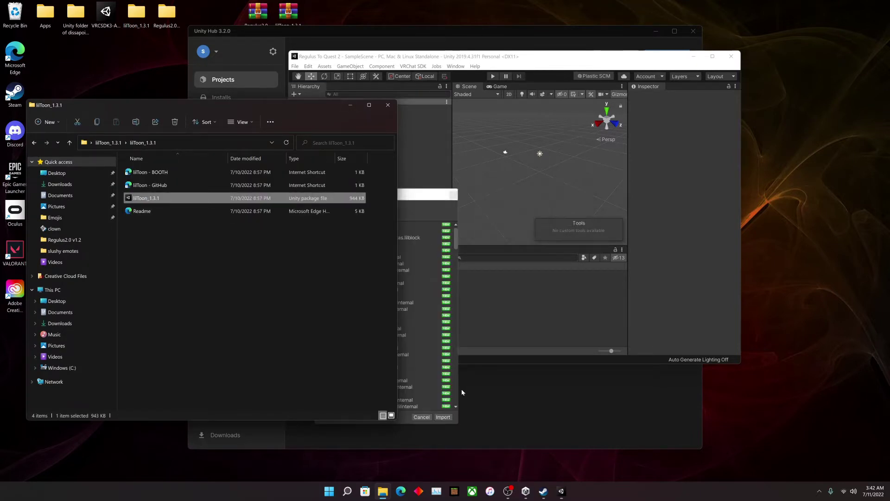
{"action": "left_click", "coordinate": [350, 105]}
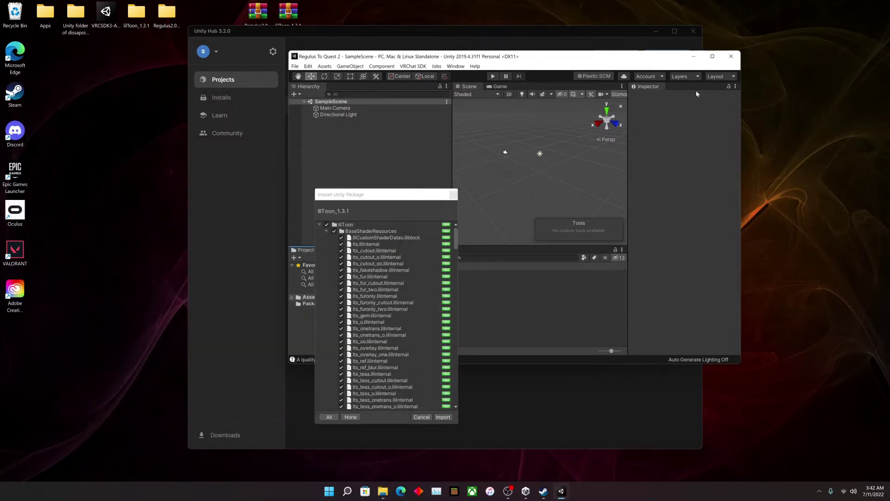
{"action": "left_click", "coordinate": [711, 56]}
{"action": "left_click_drag", "start_coordinate": [456, 240], "coordinate": [458, 404]}
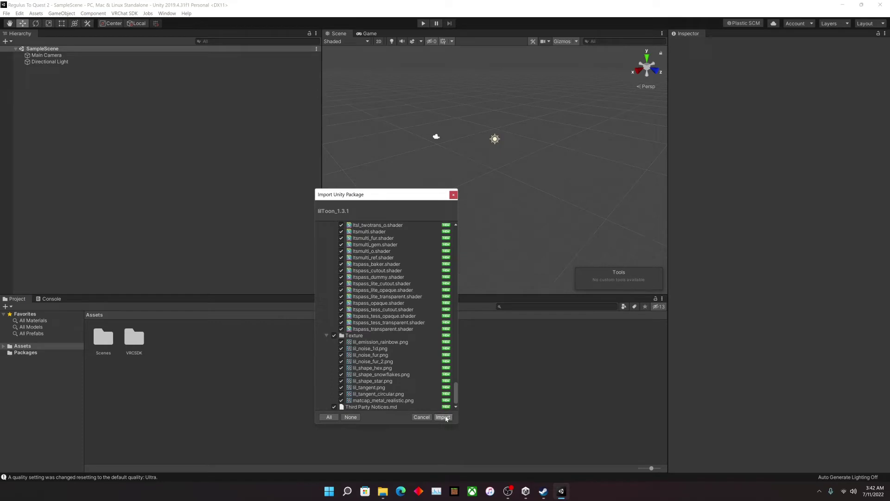
{"action": "left_click", "coordinate": [443, 417]}
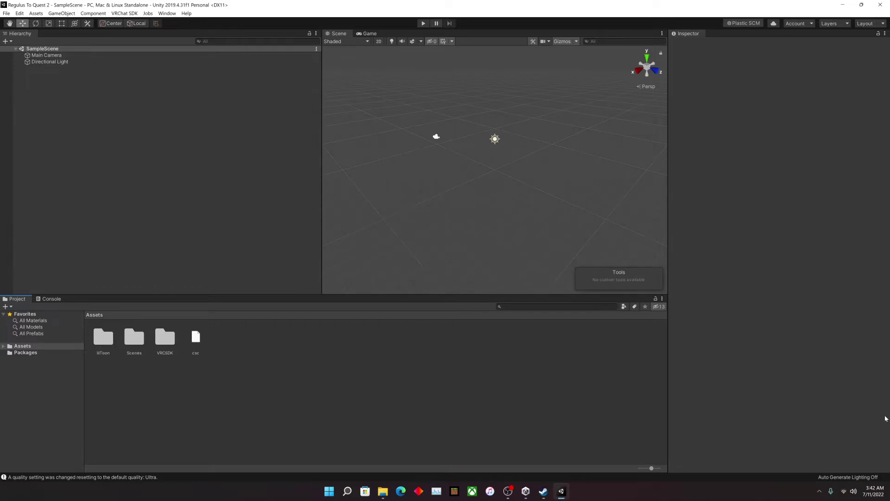
- Import the complete Regulus2.0 avatar package from the desktop's Regulus2.0 v1.2 subfolder into the project
{"action": "left_click_drag", "start_coordinate": [369, 5], "coordinate": [426, 44]}
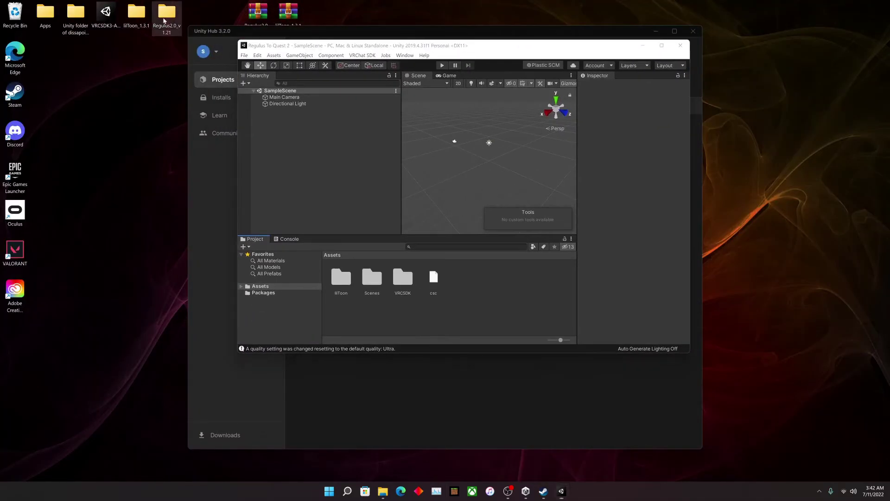
{"action": "double_click", "coordinate": [164, 21]}
{"action": "double_click", "coordinate": [187, 182]}
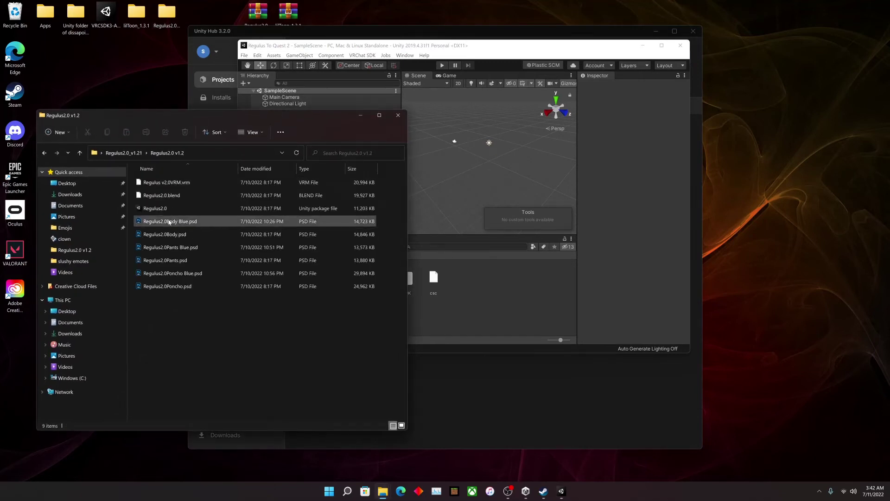
{"action": "left_click", "coordinate": [156, 210]}
{"action": "left_click_drag", "start_coordinate": [500, 305], "coordinate": [500, 306]}
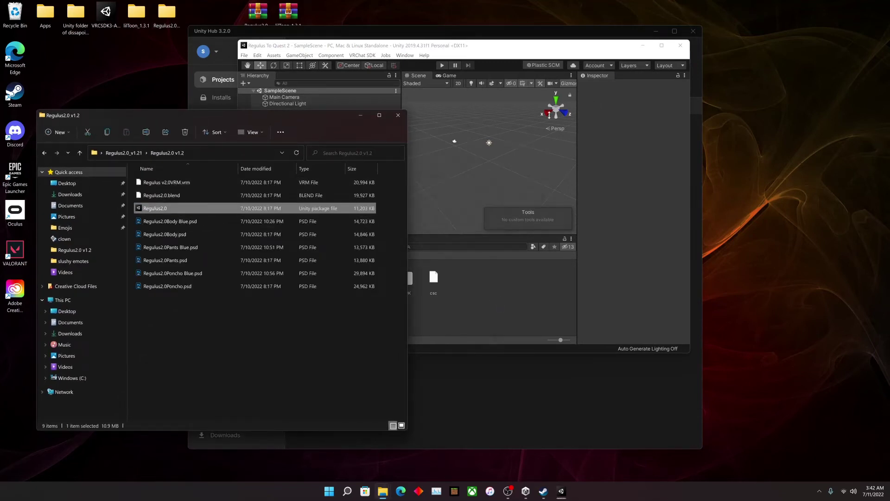
{"action": "left_click", "coordinate": [661, 45]}
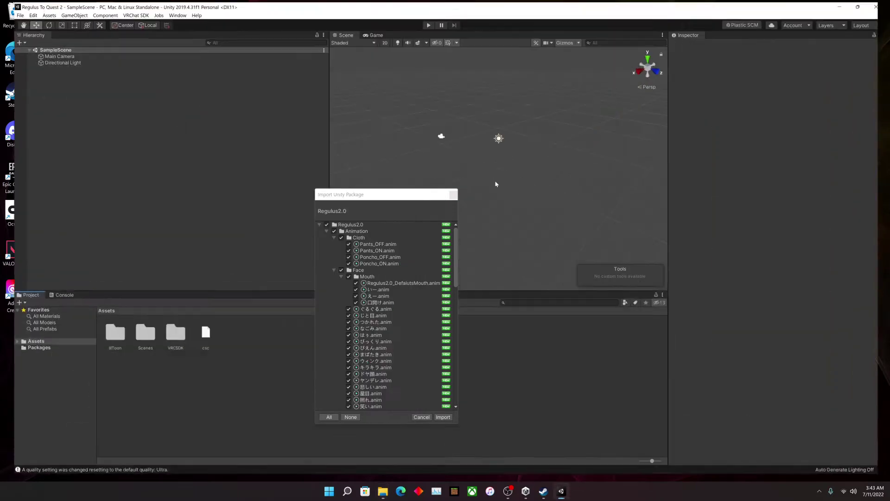
{"action": "left_click", "coordinate": [443, 416]}
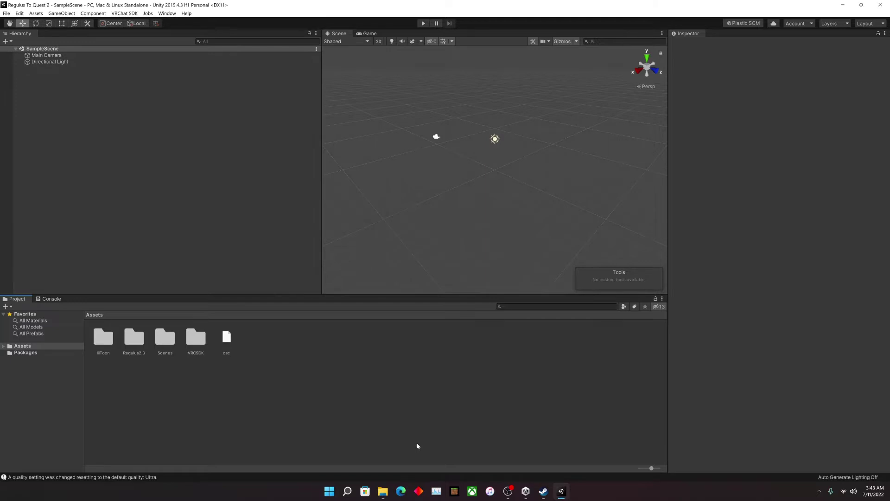
- In the Regulus2.0 Textures/Materials folder, set the poncho material's shader to VRChat/Mobile/Toon Lit
{"action": "double_click", "coordinate": [134, 337]}
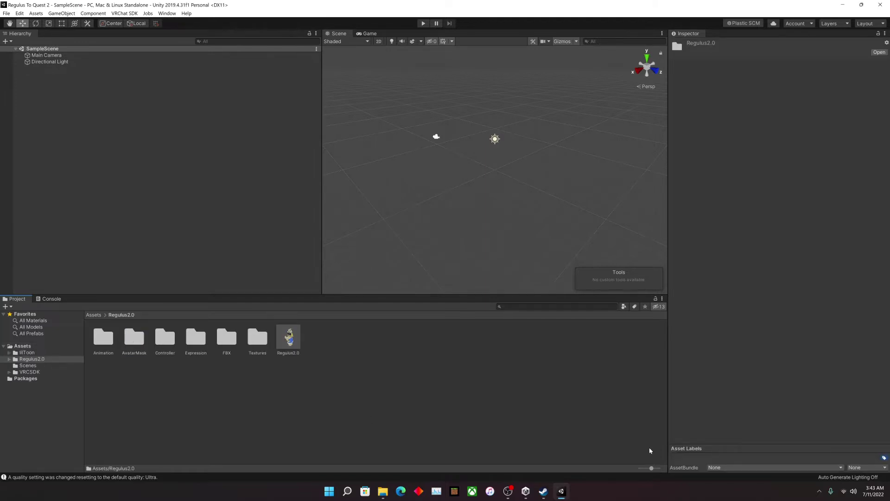
{"action": "left_click", "coordinate": [289, 338]}
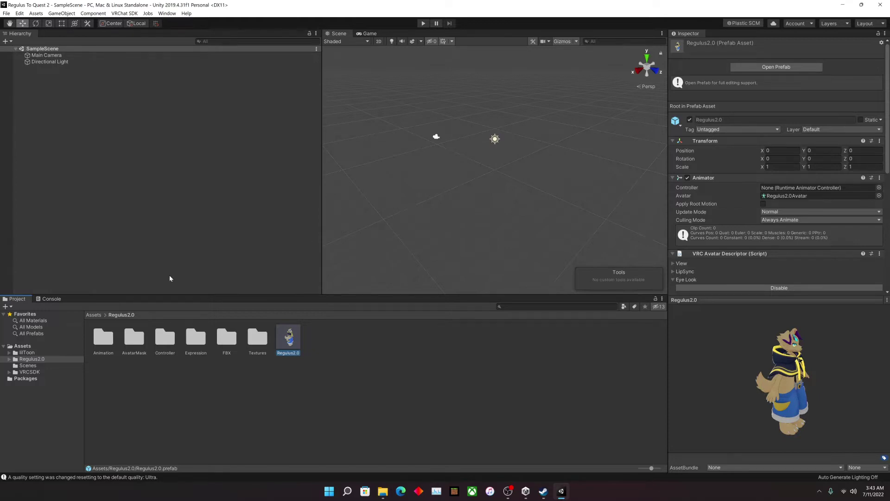
{"action": "double_click", "coordinate": [254, 338]}
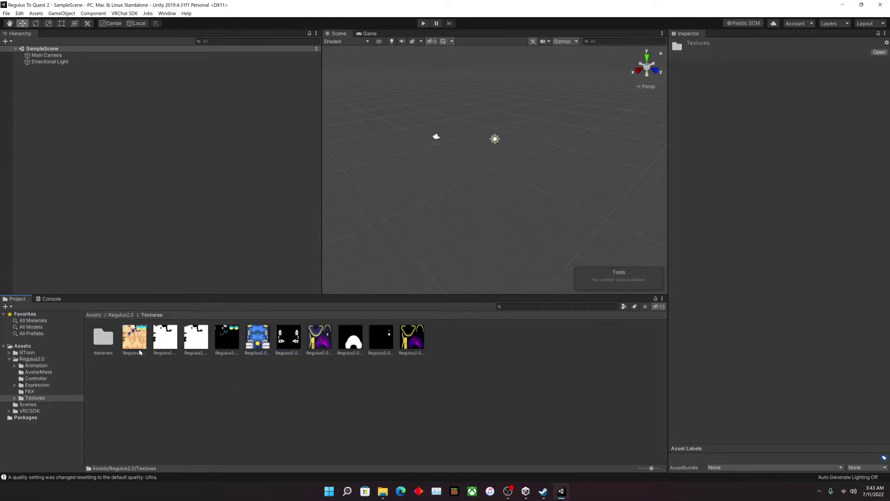
{"action": "double_click", "coordinate": [109, 344]}
{"action": "left_click", "coordinate": [110, 340]}
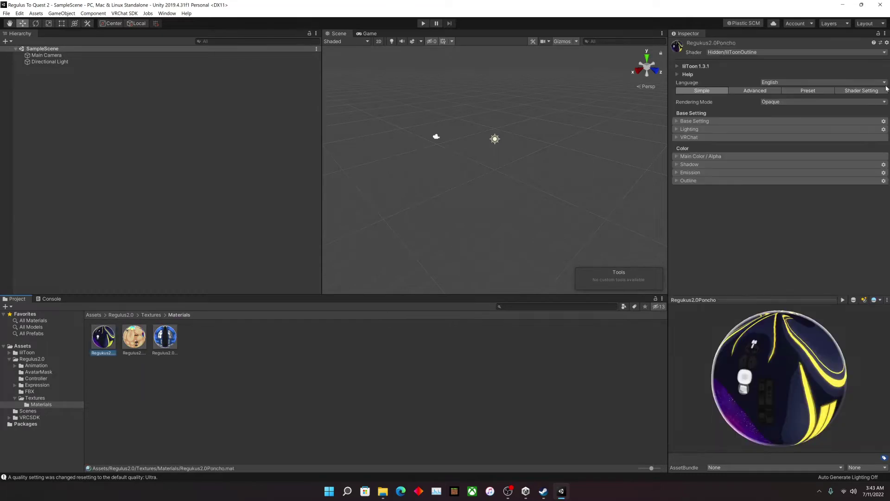
{"action": "left_click", "coordinate": [724, 53]}
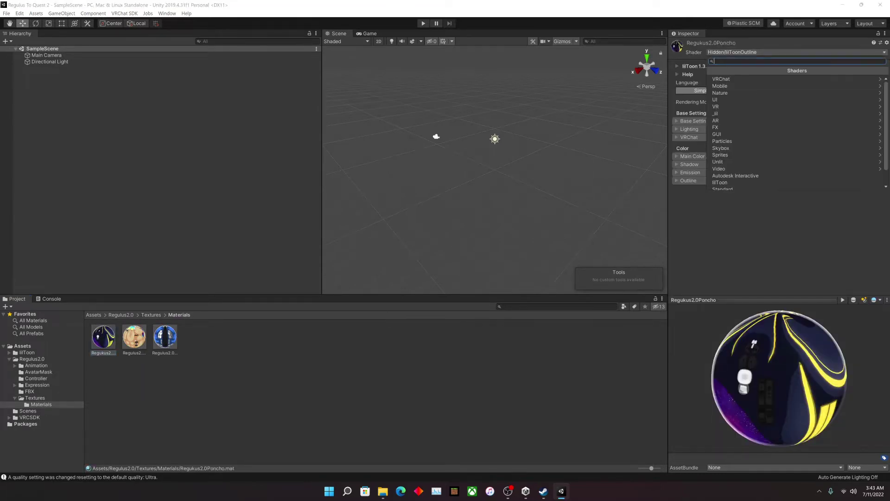
{"action": "left_click", "coordinate": [725, 80]}
{"action": "left_click", "coordinate": [737, 82]}
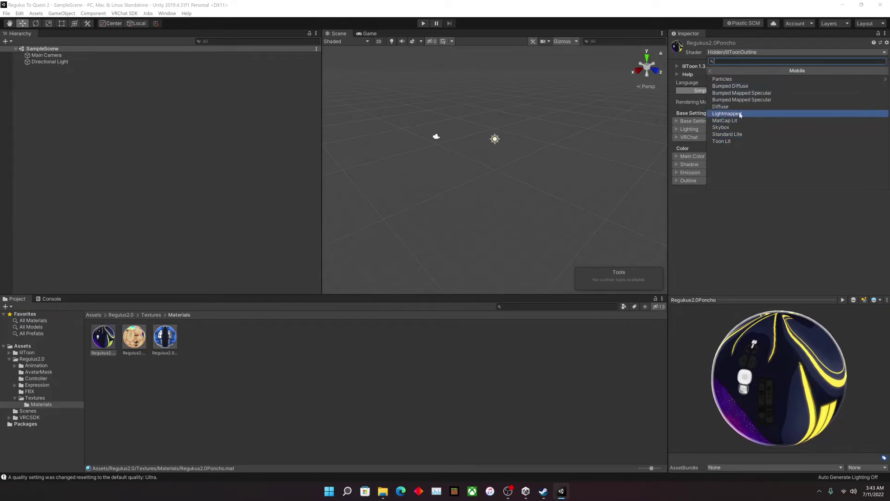
{"action": "left_click", "coordinate": [725, 141]}
- Change the Regulus2.0Body material's shader to VRChat/Mobile/Toon Lit
{"action": "left_click", "coordinate": [134, 336]}
{"action": "left_click", "coordinate": [745, 52]}
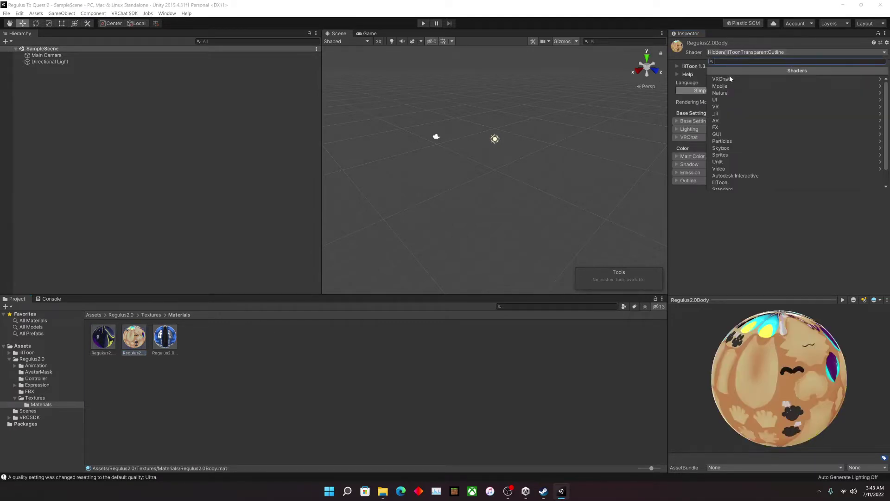
{"action": "left_click", "coordinate": [730, 79]}
{"action": "left_click", "coordinate": [724, 79]}
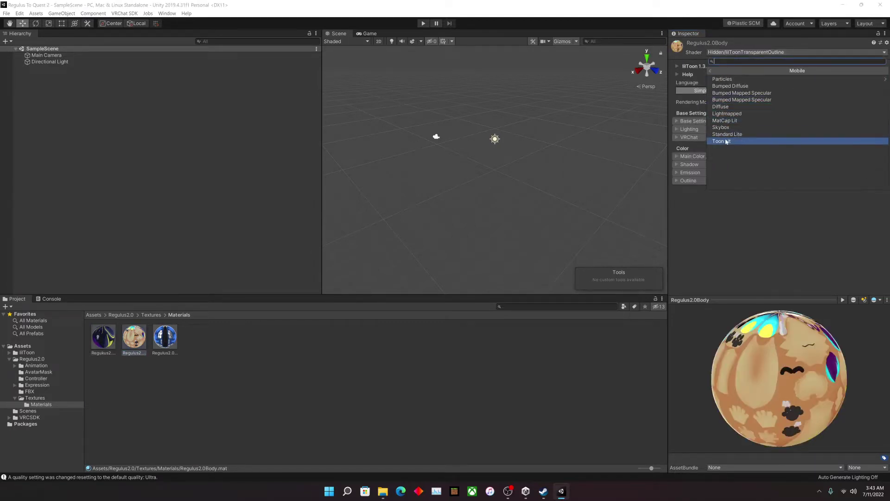
{"action": "left_click", "coordinate": [727, 141]}
- Change the Regulus2.0Pants material's shader to VRChat/Mobile/Toon Lit
{"action": "left_click", "coordinate": [182, 337]}
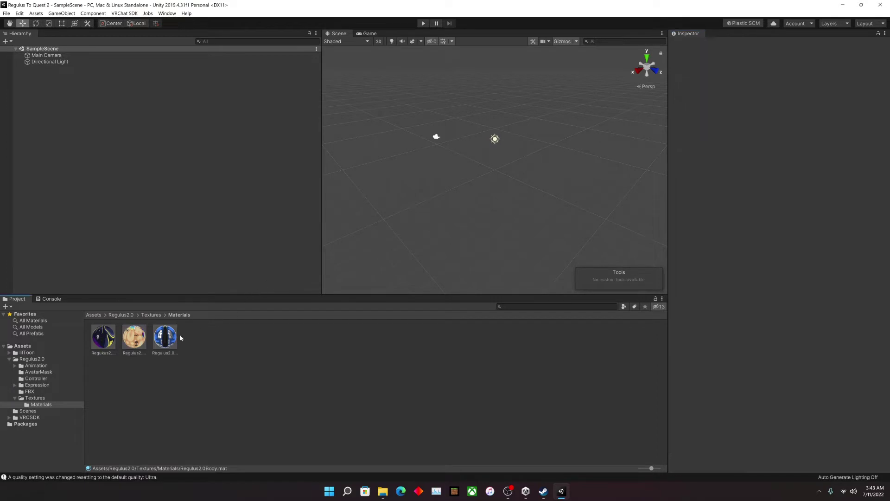
{"action": "left_click", "coordinate": [165, 336]}
{"action": "left_click", "coordinate": [731, 52]}
{"action": "left_click", "coordinate": [727, 81]}
{"action": "left_click", "coordinate": [726, 79]}
{"action": "left_click", "coordinate": [727, 141]}
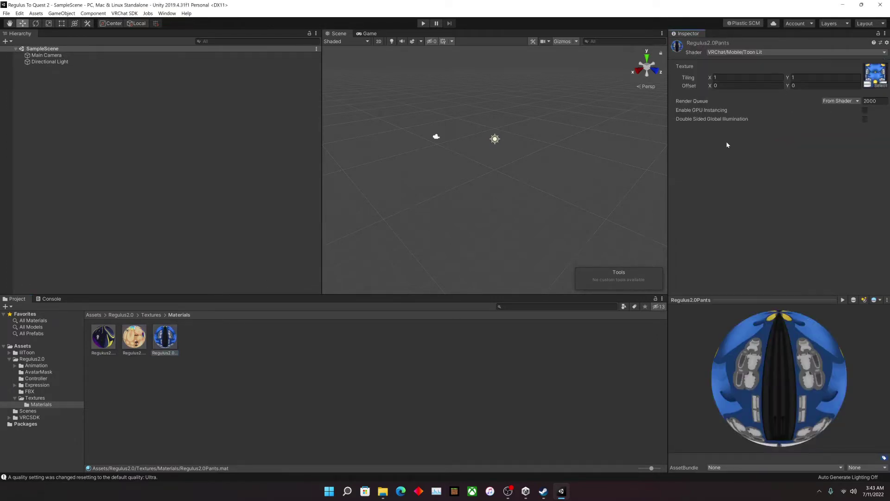
- Import the Regulus2.0Body Blue, Regulus2.0Pants Blue and Regulus2.0Poncho Blue PSD files from the Regulus2.0 v1.2 folder into the avatar's Textures folder
{"action": "left_click", "coordinate": [449, 345]}
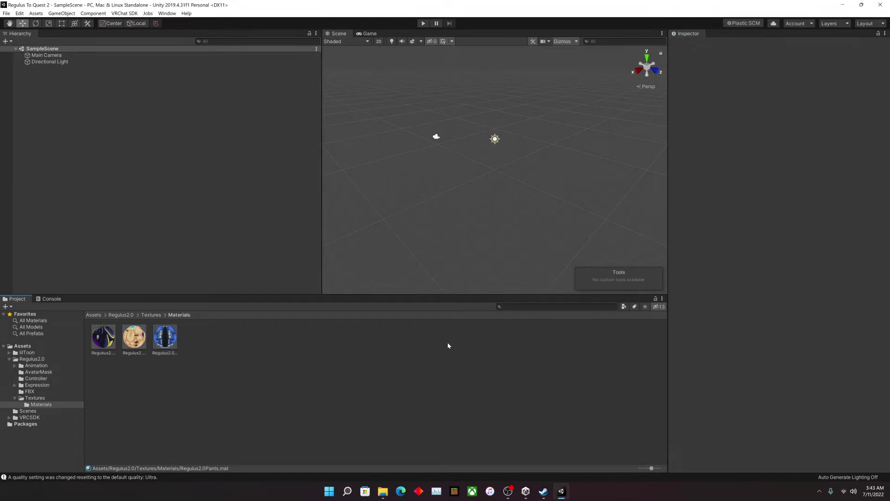
{"action": "left_click", "coordinate": [143, 315]}
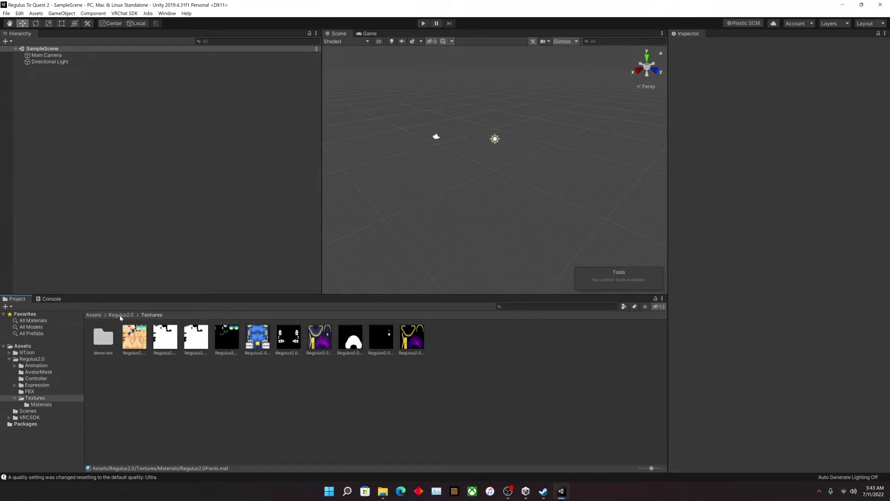
{"action": "double_click", "coordinate": [112, 330]}
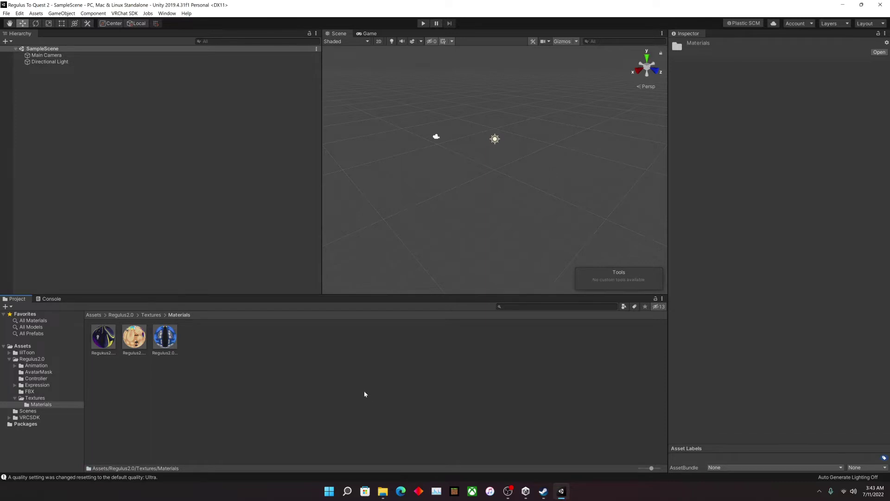
{"action": "left_click_drag", "start_coordinate": [343, 3], "coordinate": [533, 90]}
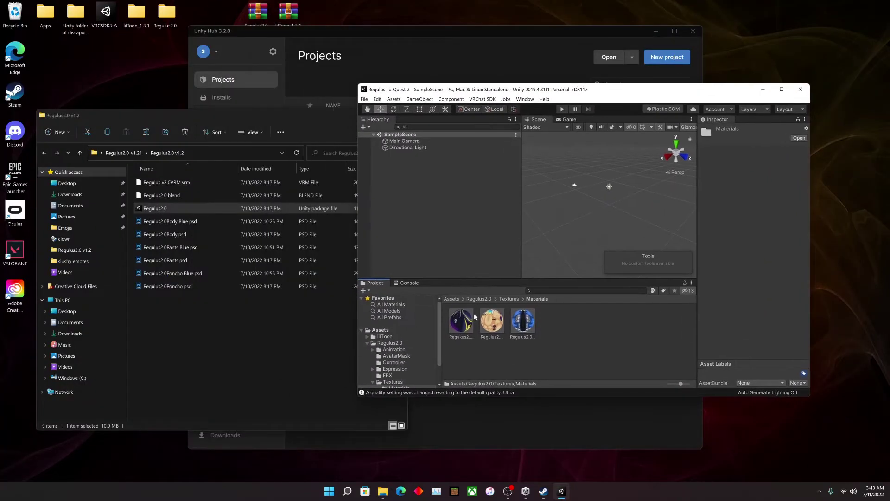
{"action": "left_click", "coordinate": [507, 299]}
{"action": "left_click", "coordinate": [185, 222]}
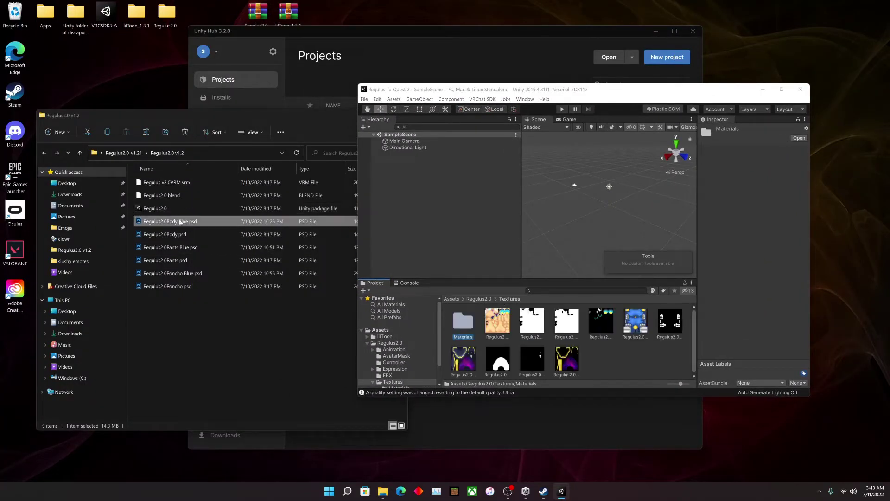
{"action": "left_click", "coordinate": [193, 248], "text": "ctrl"}
{"action": "left_click", "coordinate": [185, 273], "text": "ctrl"}
{"action": "left_click_drag", "start_coordinate": [189, 227], "coordinate": [622, 352]}
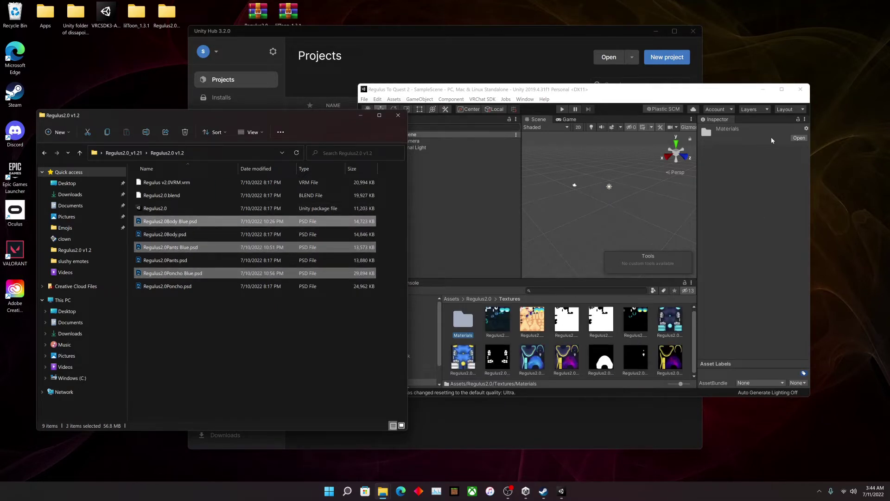
{"action": "left_click", "coordinate": [782, 89]}
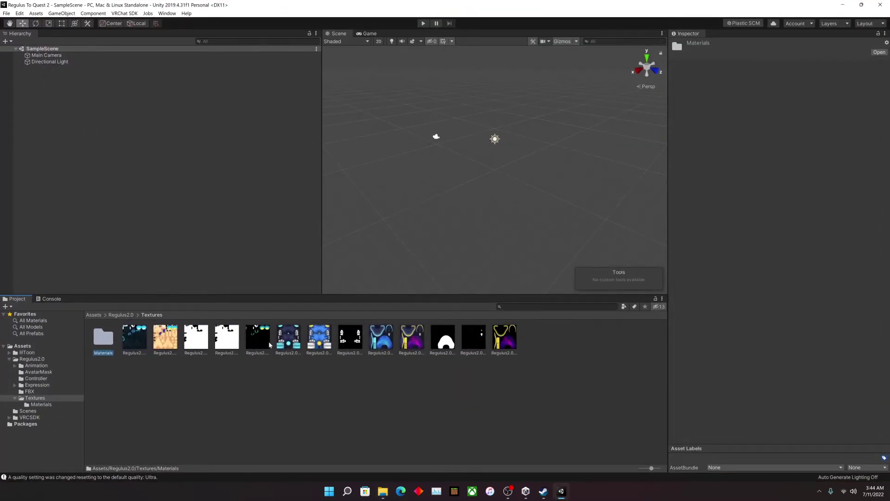
- Assign the blue poncho texture to the poncho material in the Regulus2.0 Materials folder
{"action": "double_click", "coordinate": [104, 339]}
{"action": "left_click", "coordinate": [113, 345]}
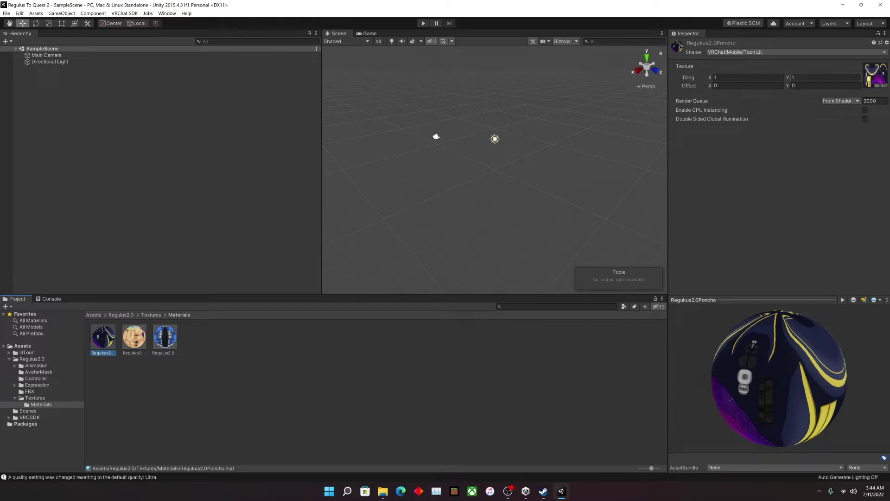
{"action": "left_click", "coordinate": [874, 73]}
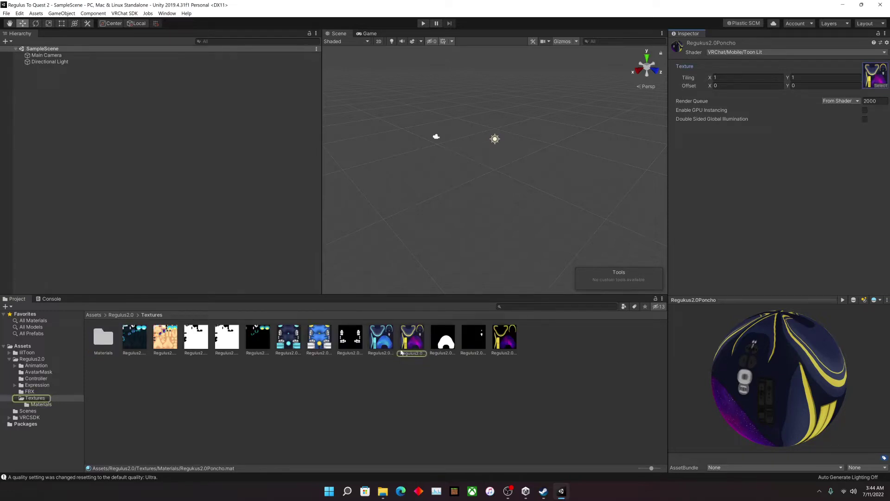
{"action": "left_click_drag", "start_coordinate": [378, 339], "coordinate": [872, 78]}
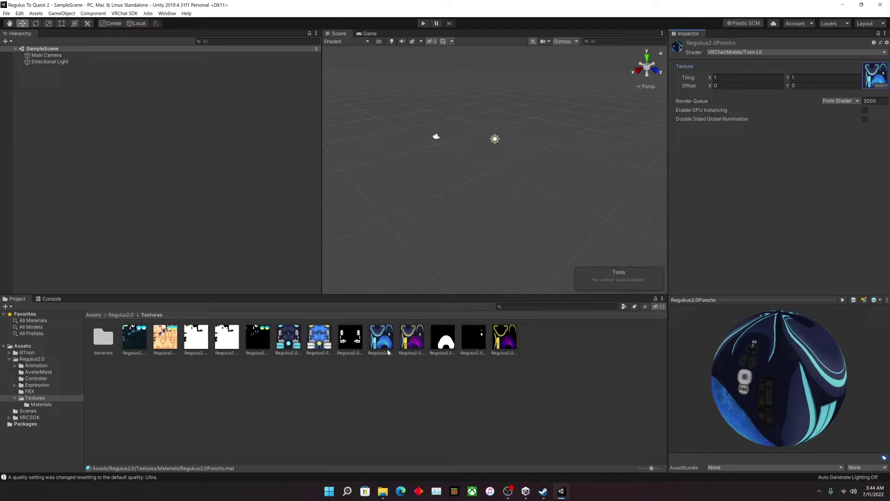
- Replace the Regulus2.0Body material's texture with the blue body texture
{"action": "double_click", "coordinate": [104, 338]}
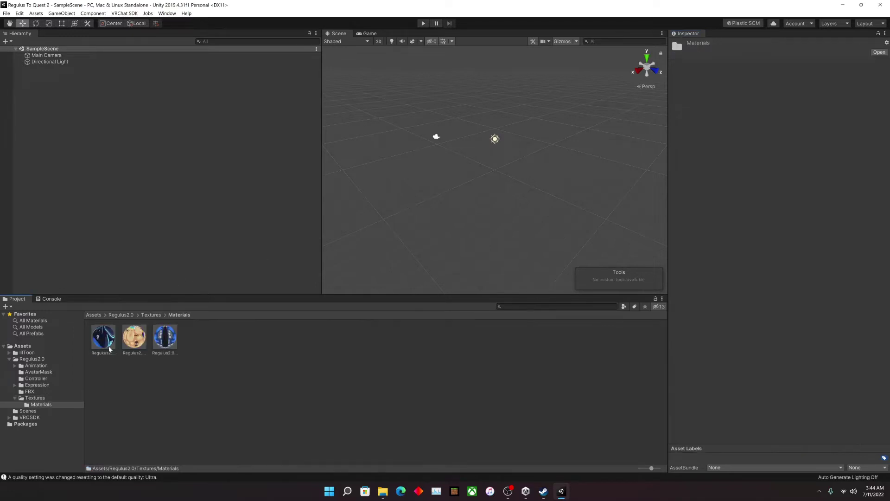
{"action": "left_click", "coordinate": [134, 338]}
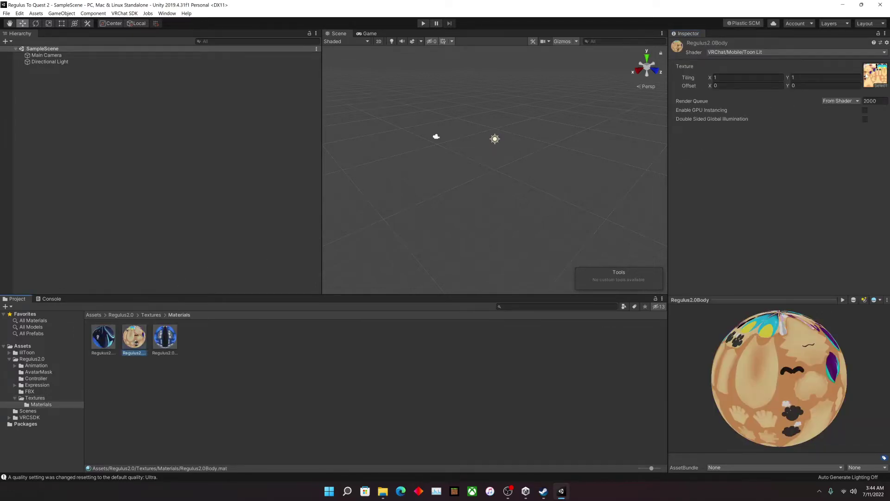
{"action": "left_click", "coordinate": [865, 76]}
{"action": "left_click_drag", "start_coordinate": [131, 342], "coordinate": [873, 77]}
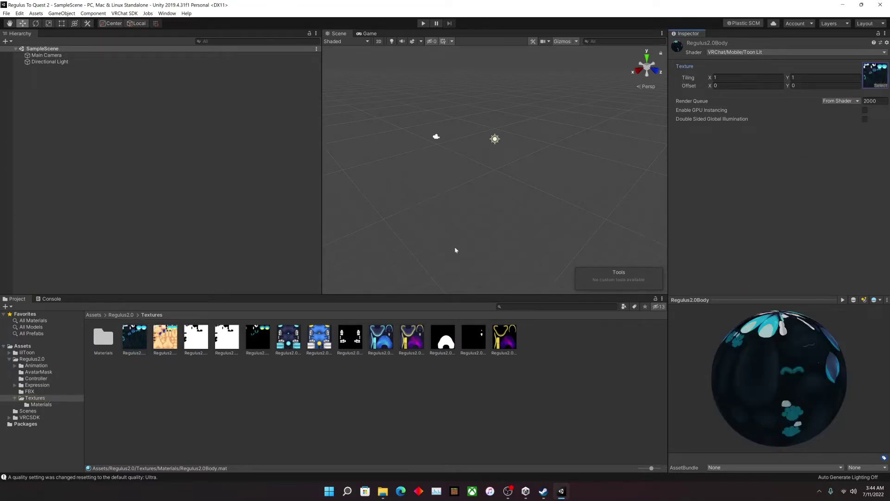
- Replace the Regulus2.0Pants material's texture with the blue pants texture
{"action": "double_click", "coordinate": [104, 340]}
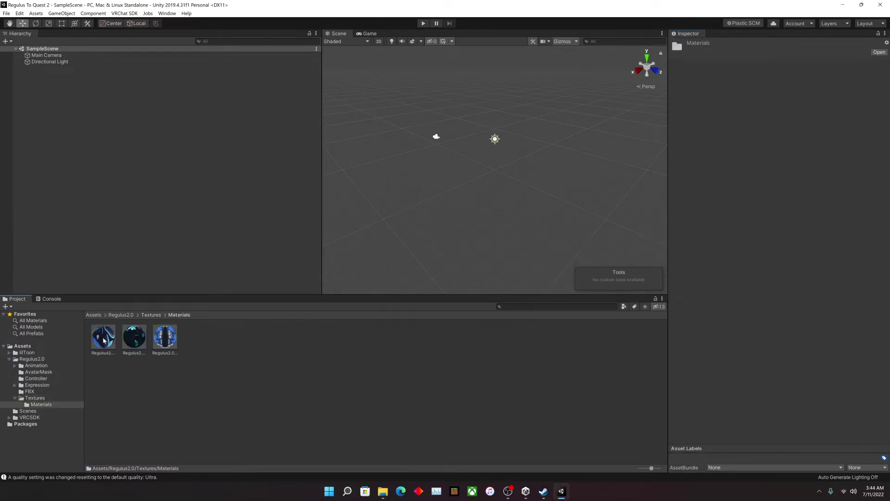
{"action": "left_click", "coordinate": [164, 340]}
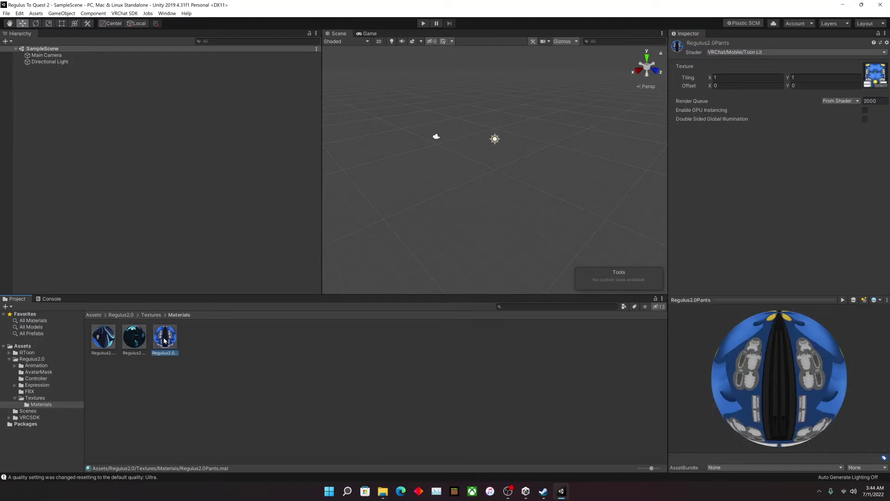
{"action": "left_click", "coordinate": [875, 78]}
{"action": "left_click_drag", "start_coordinate": [278, 355], "coordinate": [875, 77]}
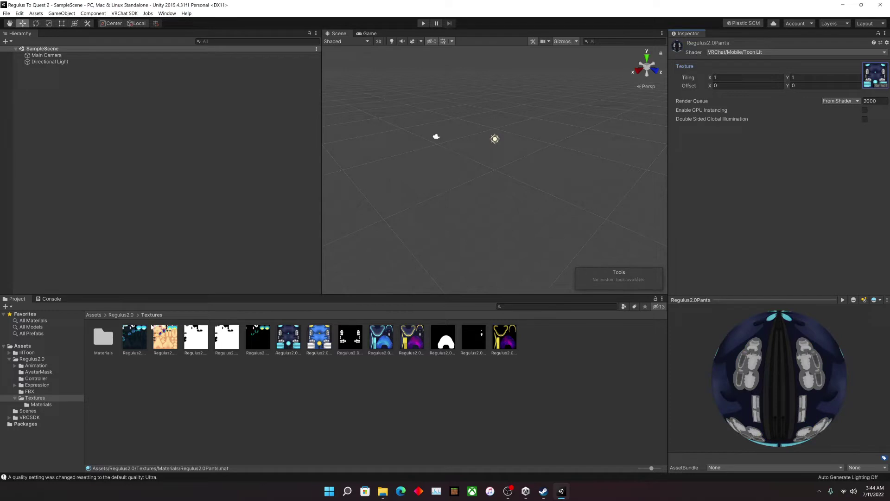
- Place the Regulus2.0 prefab from the Regulus2.0 asset folder into the scene
{"action": "left_click", "coordinate": [121, 315]}
{"action": "left_click", "coordinate": [287, 338]}
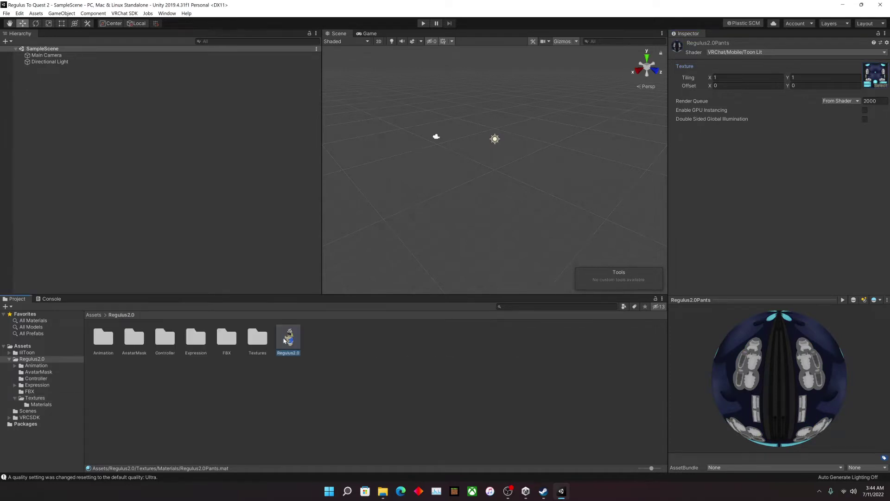
{"action": "left_click_drag", "start_coordinate": [819, 397], "coordinate": [759, 372]}
{"action": "left_click", "coordinate": [451, 74]}
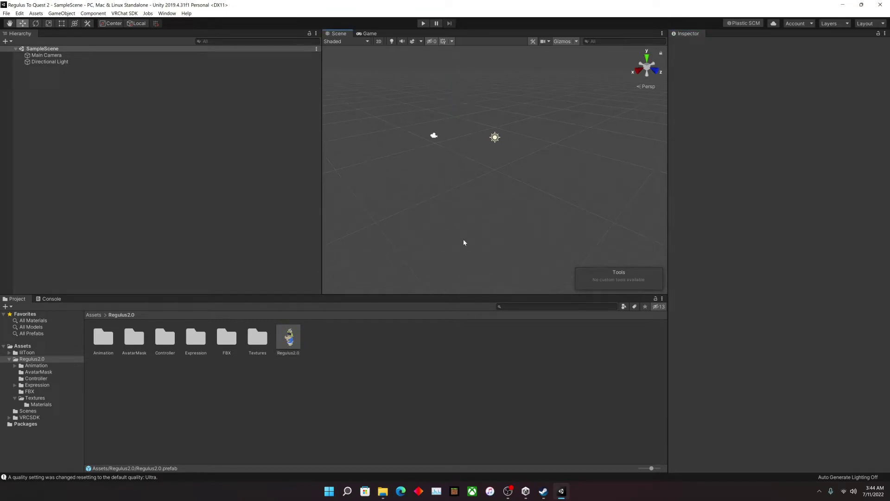
{"action": "left_click_drag", "start_coordinate": [297, 344], "coordinate": [499, 148]}
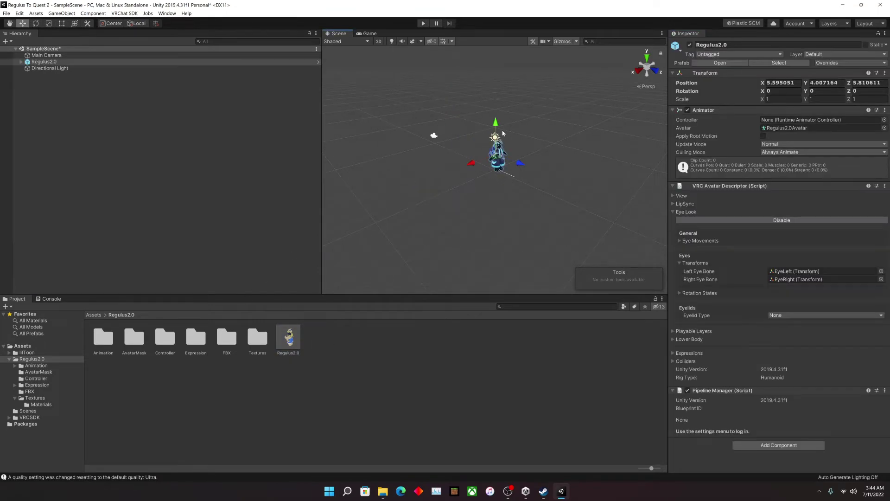
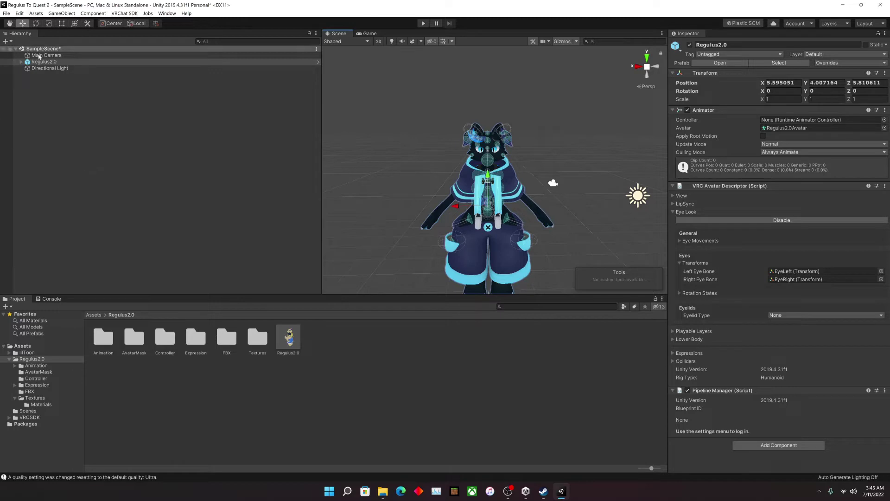
- Remove the VRC Phys Bone components from Pants_pocket.L and Pants_up.L under Upper Leg.L in the avatar's armature
{"action": "left_click", "coordinate": [21, 62]}
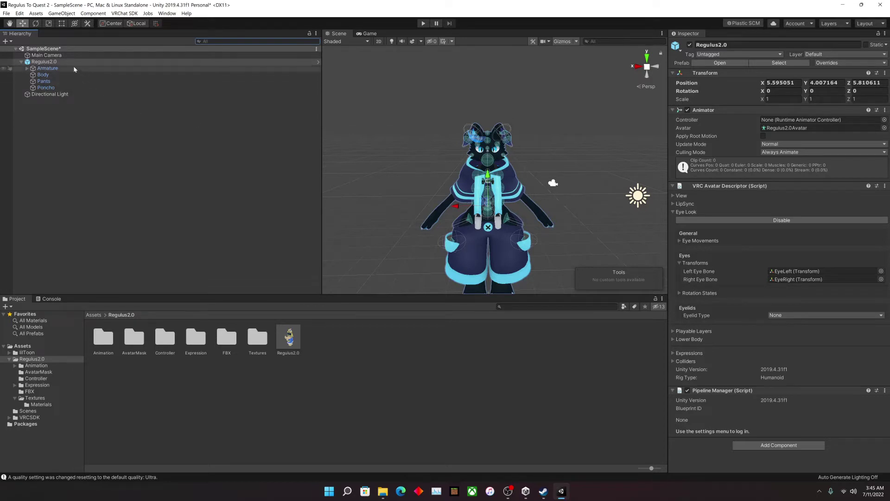
{"action": "left_click", "coordinate": [27, 68]}
{"action": "left_click", "coordinate": [32, 76]}
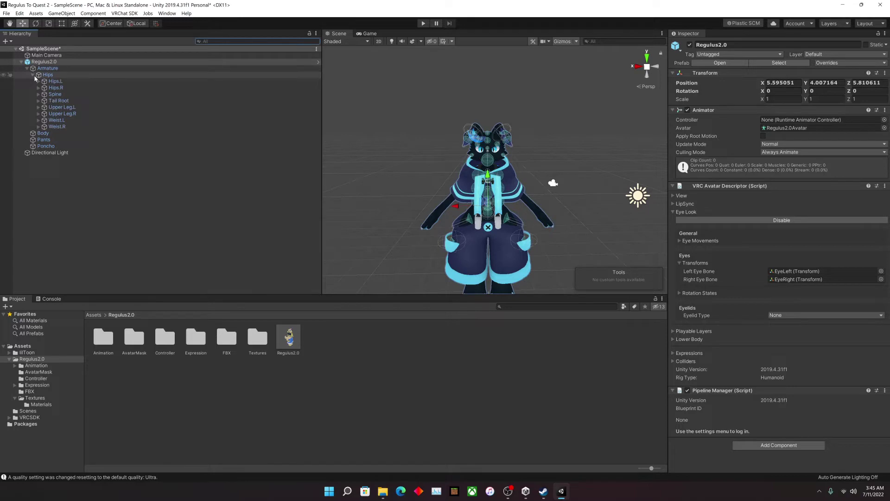
{"action": "left_click", "coordinate": [38, 107]}
{"action": "left_click", "coordinate": [39, 133]}
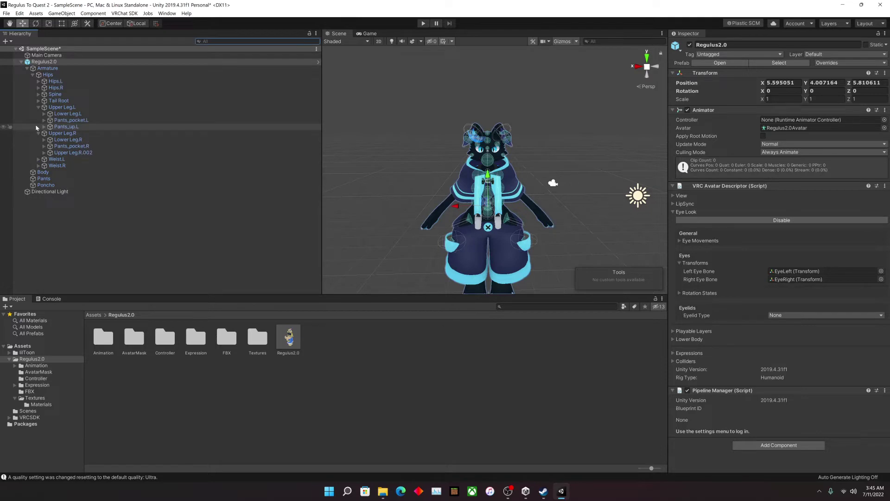
{"action": "left_click", "coordinate": [63, 123]}
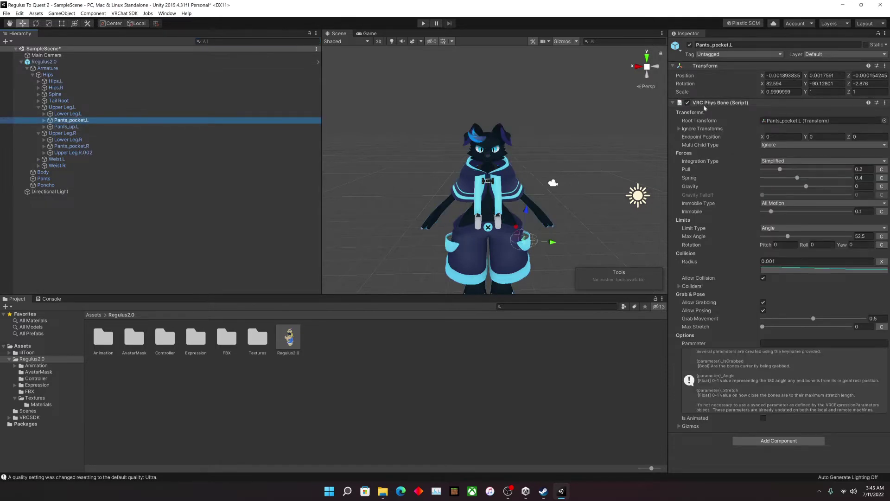
{"action": "left_click", "coordinate": [885, 103]}
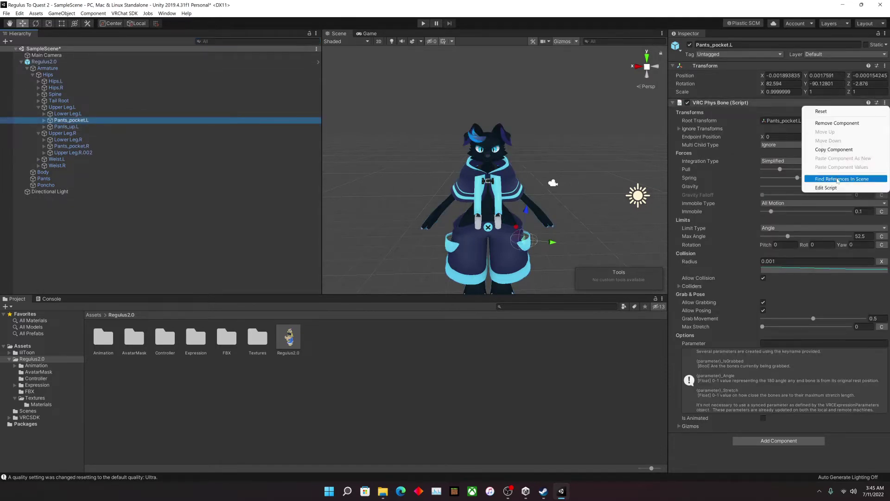
{"action": "left_click", "coordinate": [834, 124]}
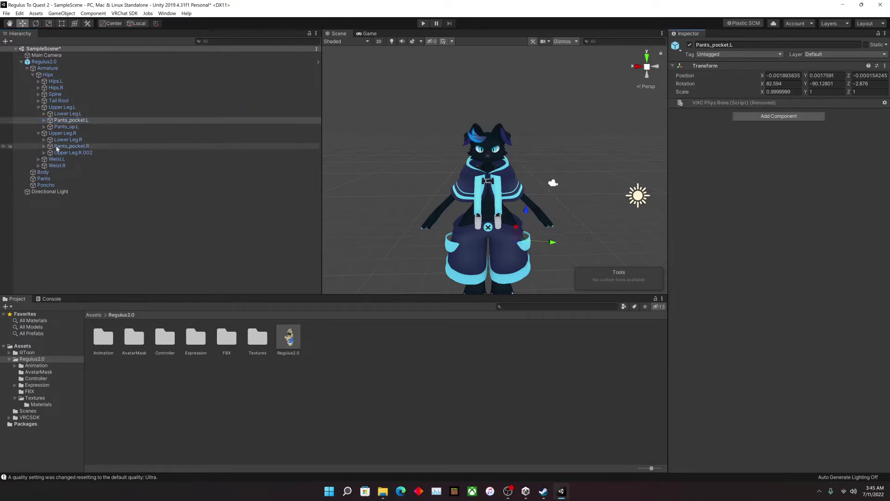
{"action": "left_click", "coordinate": [66, 127]}
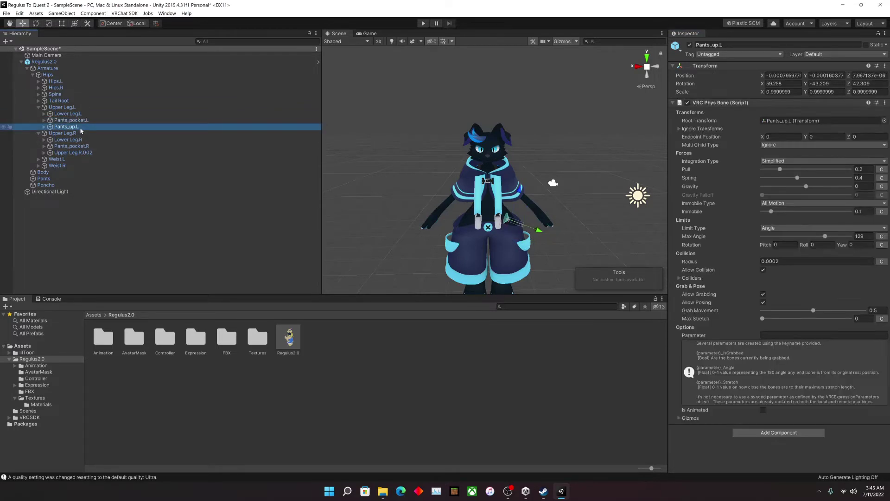
{"action": "left_click", "coordinate": [885, 103]}
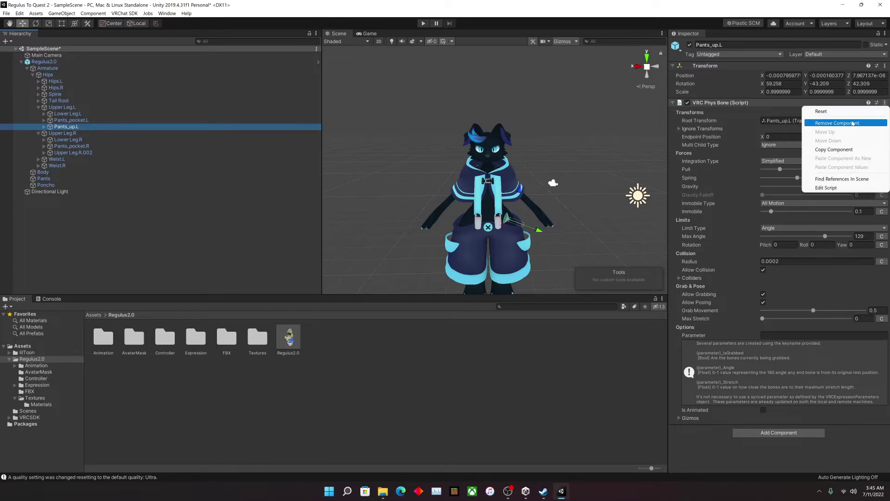
{"action": "left_click", "coordinate": [841, 124]}
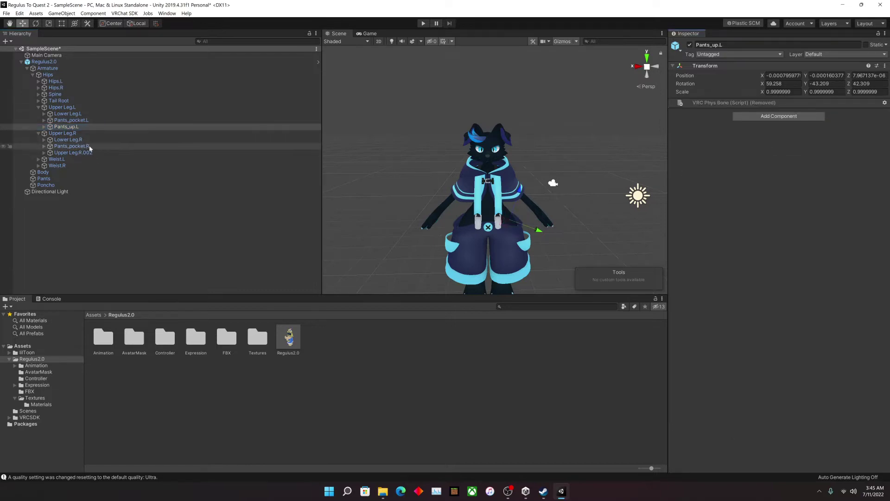
- Remove the VRC Phys Bone components from Pants_pocket.R and Upper Leg.R.002 under Upper Leg.R
{"action": "left_click", "coordinate": [134, 146]}
{"action": "left_click", "coordinate": [884, 103]}
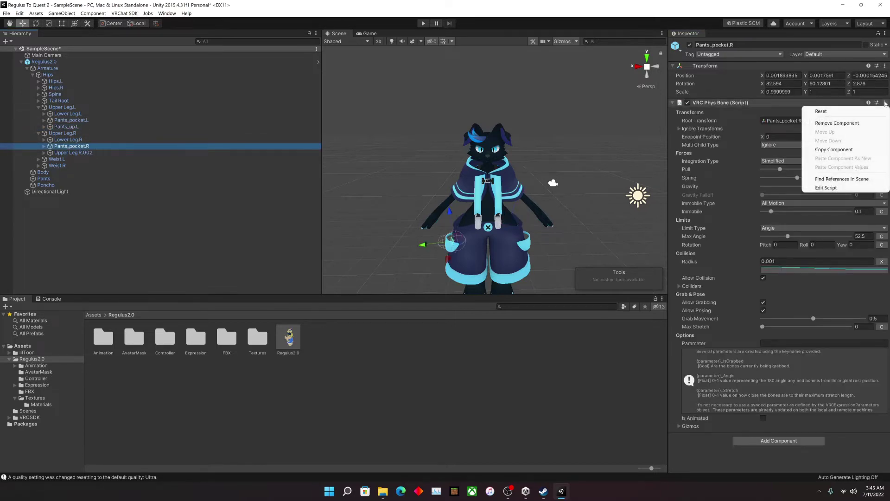
{"action": "left_click", "coordinate": [827, 123]}
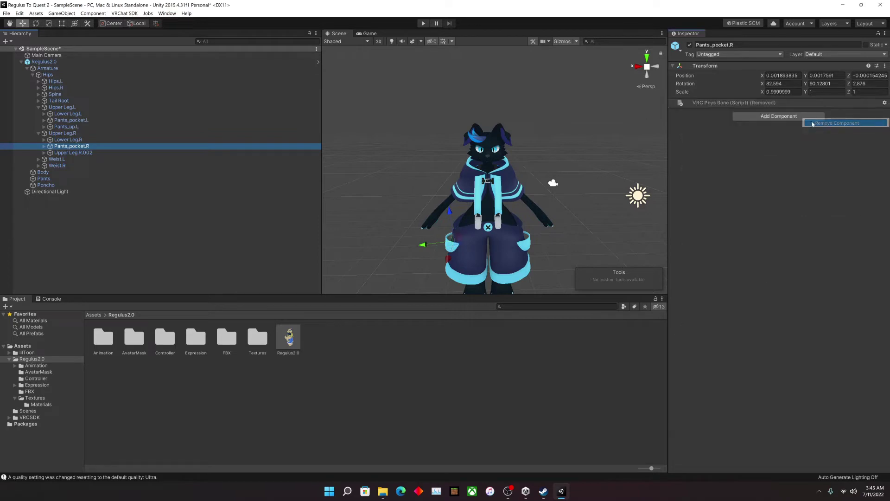
{"action": "left_click", "coordinate": [139, 153]}
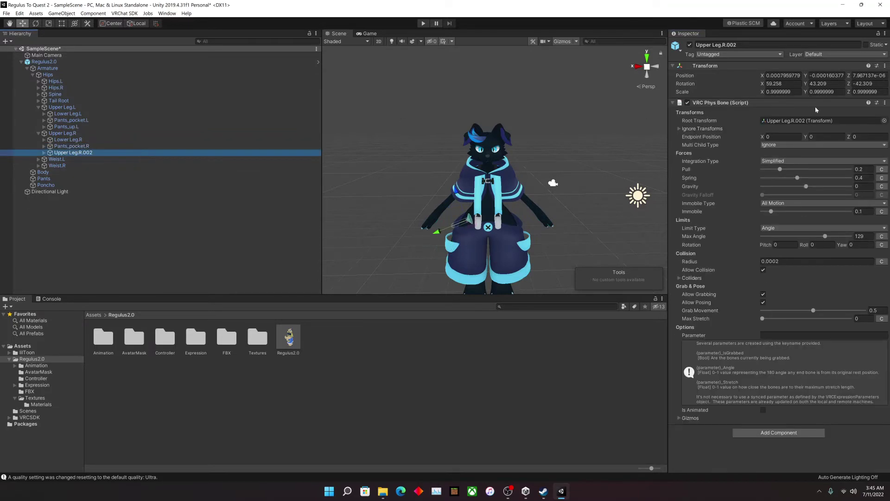
{"action": "left_click", "coordinate": [884, 103]}
{"action": "left_click", "coordinate": [860, 124]}
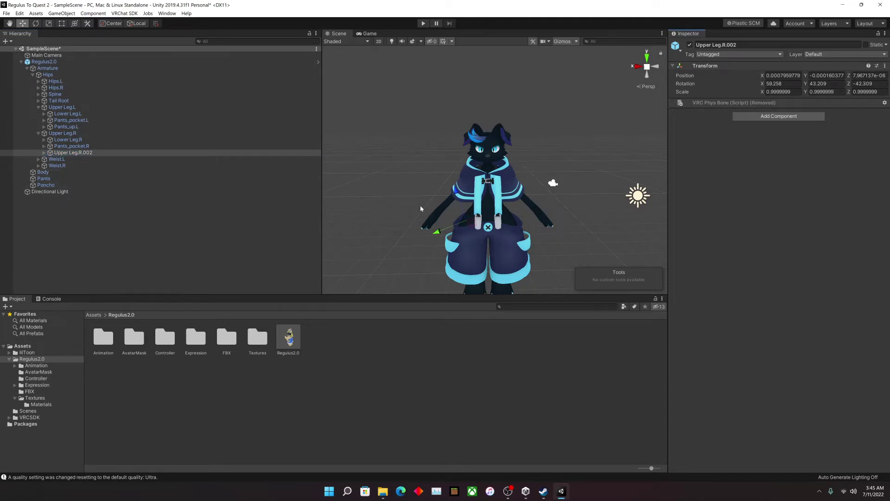
{"action": "scroll", "coordinate": [419, 208], "scroll_direction": "up", "scroll_amount": 5}
{"action": "scroll", "coordinate": [419, 208], "scroll_direction": "down", "scroll_amount": 5}
{"action": "scroll", "coordinate": [484, 134], "scroll_direction": "up", "scroll_amount": 3}
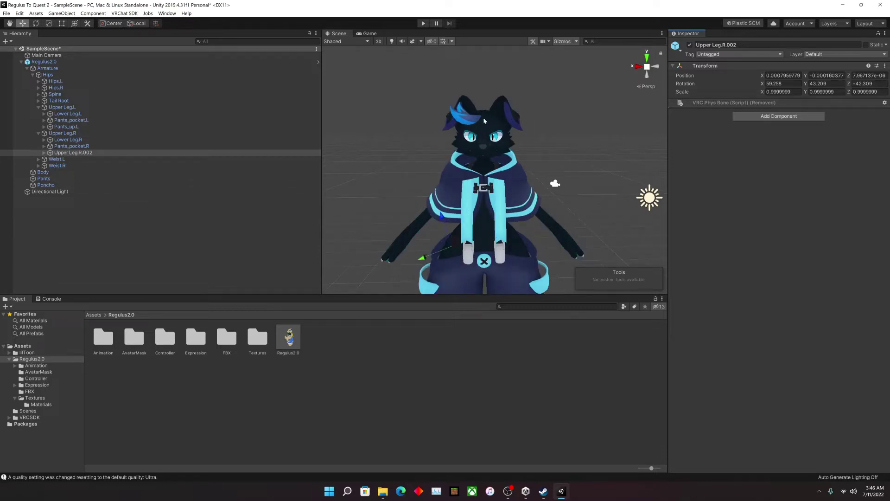
{"action": "scroll", "coordinate": [494, 181], "scroll_direction": "down", "scroll_amount": 3}
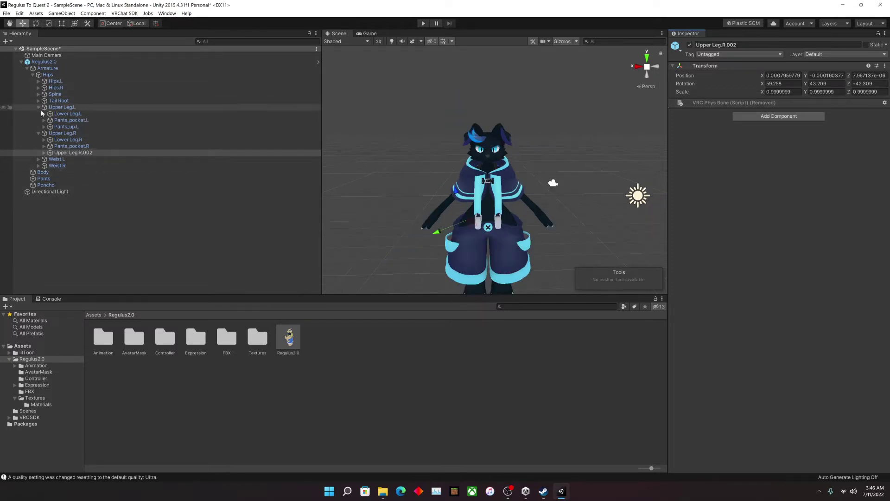
- Remove the VRC Phys Bone component from Hood under Spine > Chest in the avatar's armature
{"action": "scroll", "coordinate": [445, 154], "scroll_direction": "up", "scroll_amount": 2}
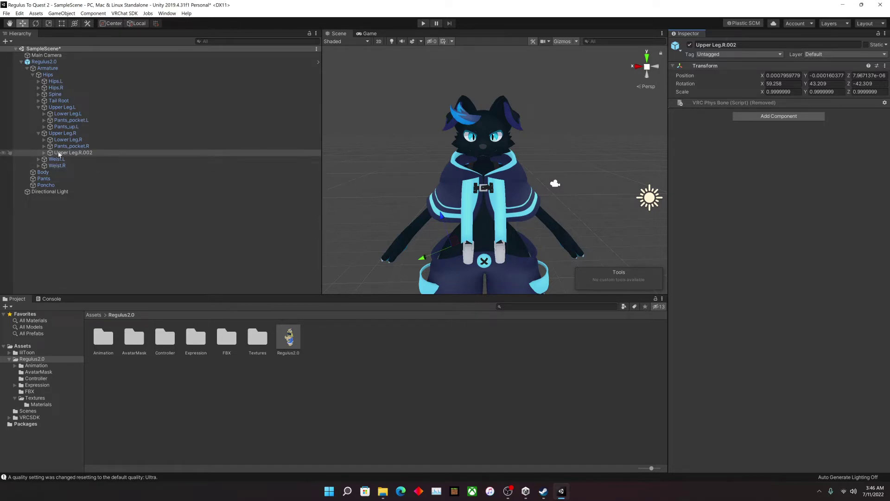
{"action": "left_click", "coordinate": [39, 94]}
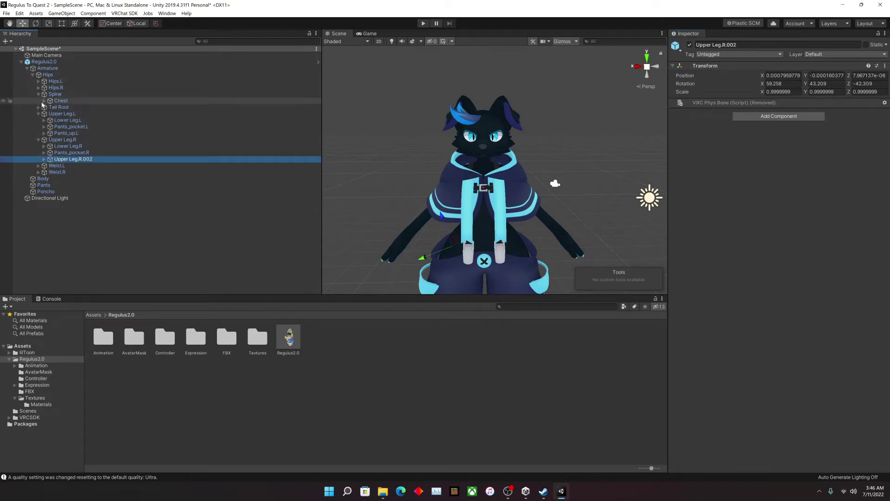
{"action": "left_click", "coordinate": [44, 101]}
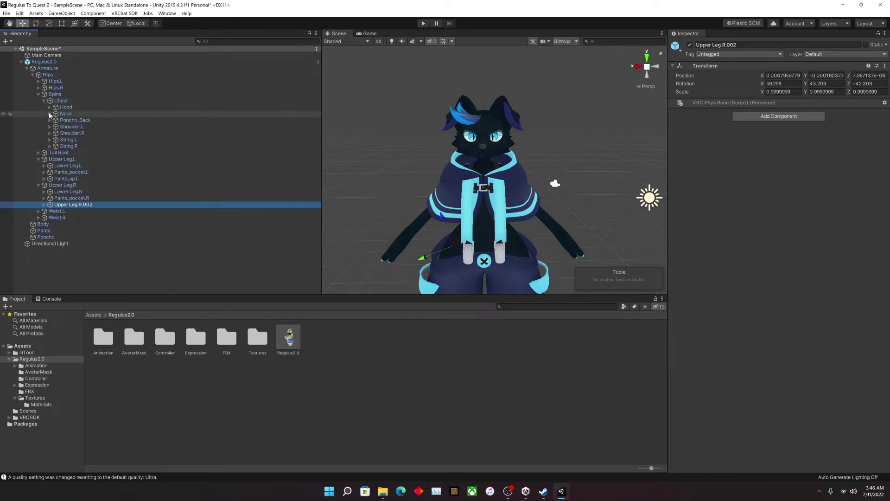
{"action": "left_click", "coordinate": [49, 107]}
{"action": "left_click", "coordinate": [65, 107]}
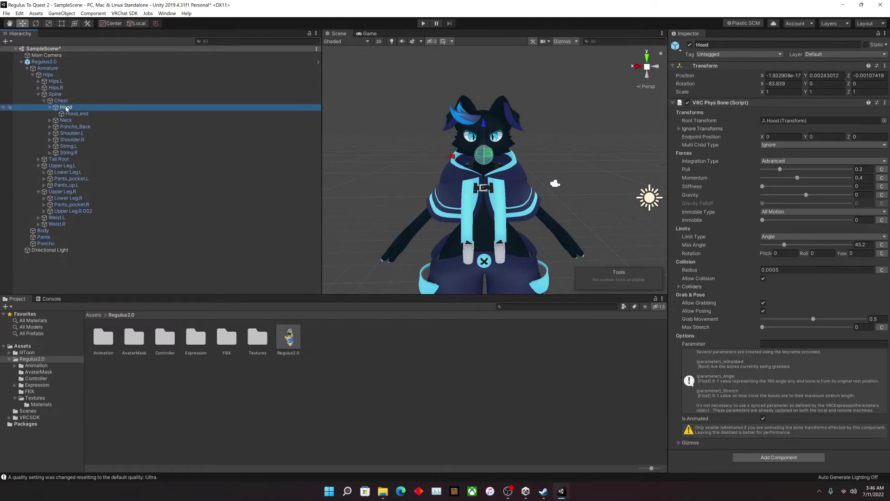
{"action": "left_click", "coordinate": [884, 103]}
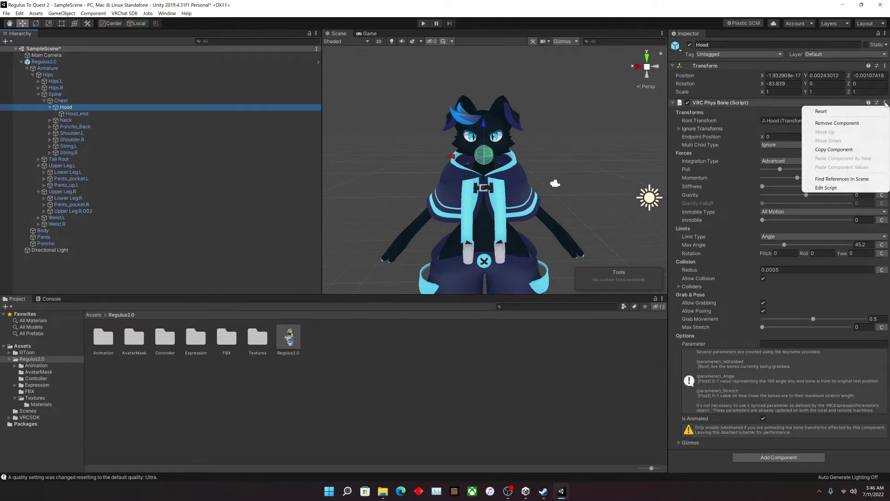
{"action": "left_click", "coordinate": [857, 123]}
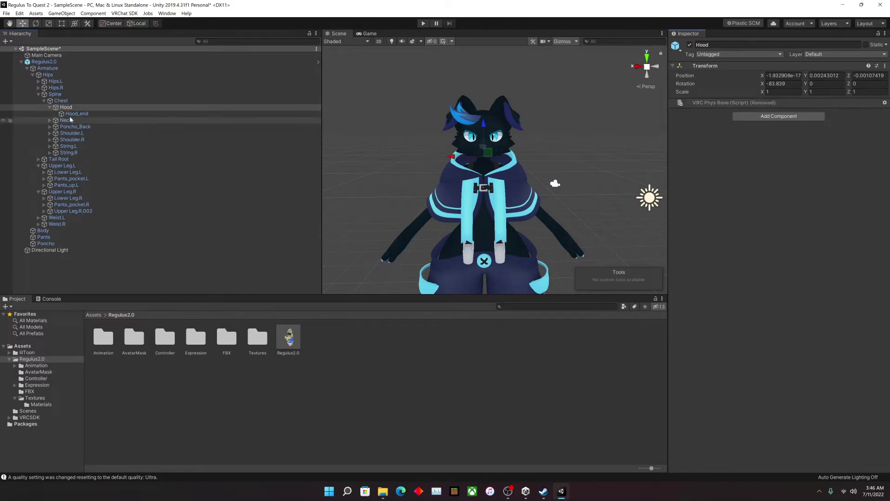
- Remove the VRC Phys Bone component from the Poncho_Back bone under Chest
{"action": "left_click", "coordinate": [50, 126]}
{"action": "left_click", "coordinate": [81, 128]}
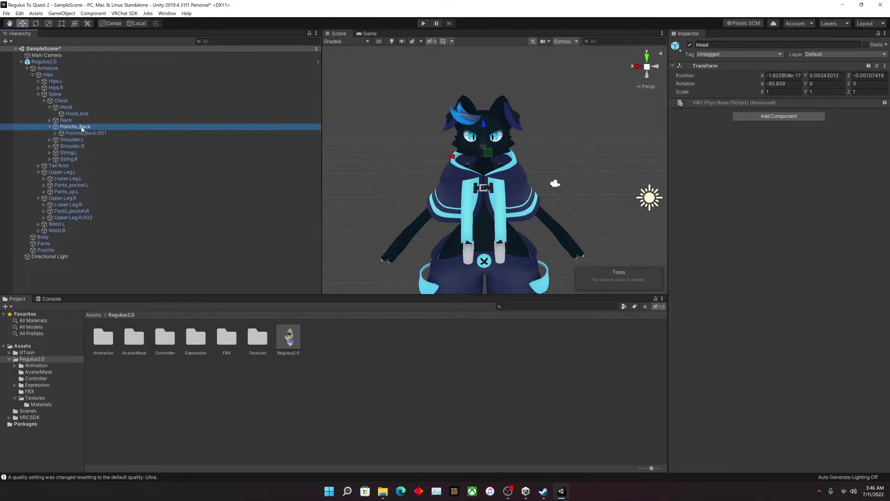
{"action": "left_click", "coordinate": [885, 103]}
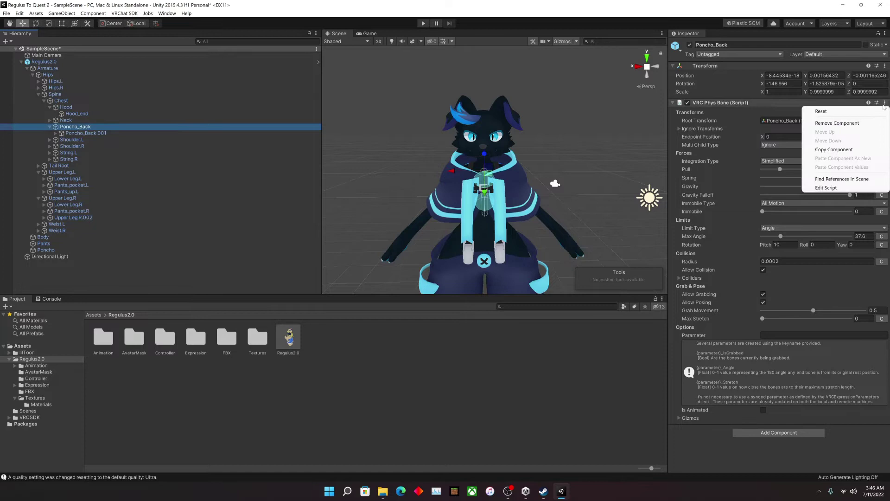
{"action": "left_click", "coordinate": [853, 123]}
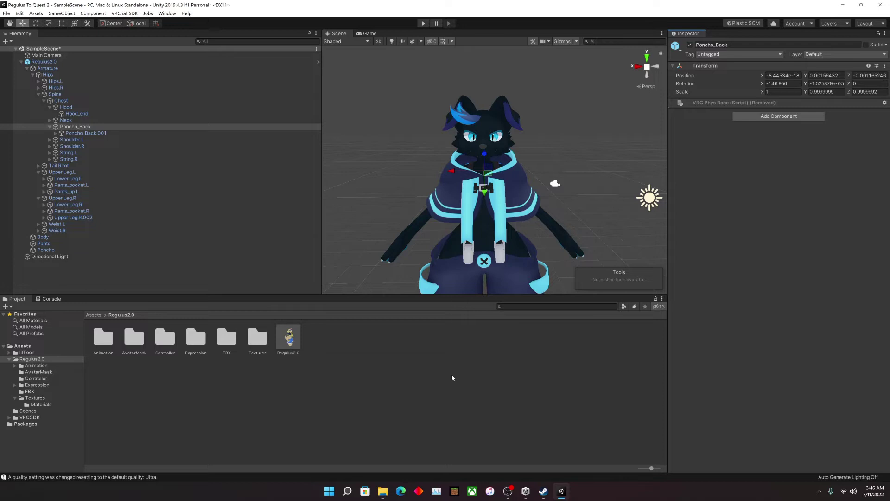
- Inspect the VRC Phys Bone settings of String.L and String.R under Chest, then clear the selection
{"action": "left_click", "coordinate": [120, 152]}
{"action": "left_click", "coordinate": [118, 160]}
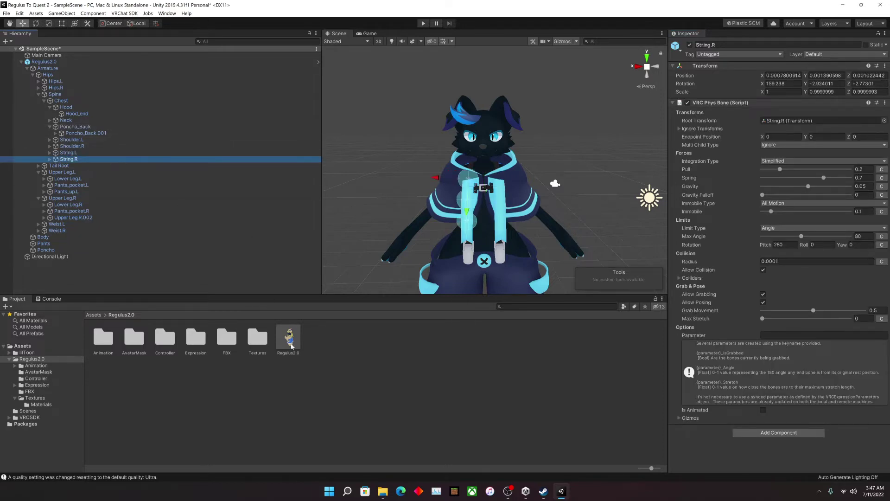
{"action": "left_click", "coordinate": [495, 386]}
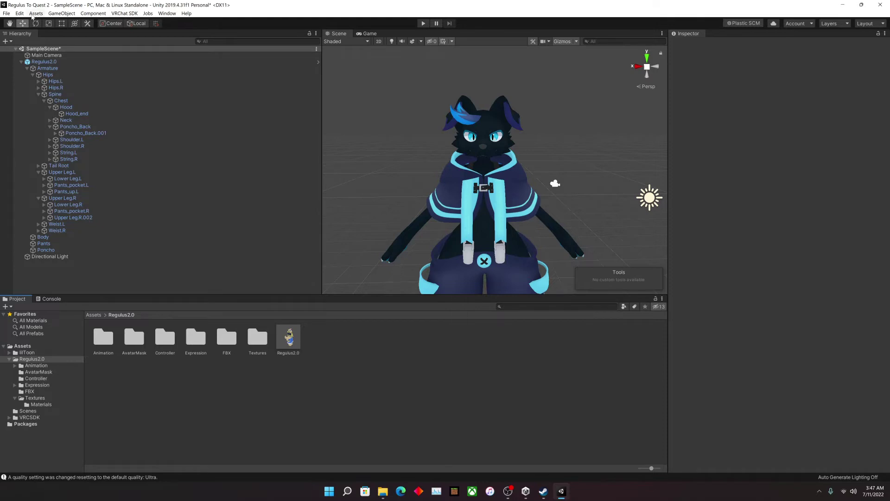
- Auto-fix the missing Streaming Mip Maps setting for the Regulus2.0 avatar in the VRChat SDK Builder
{"action": "left_click", "coordinate": [120, 13]}
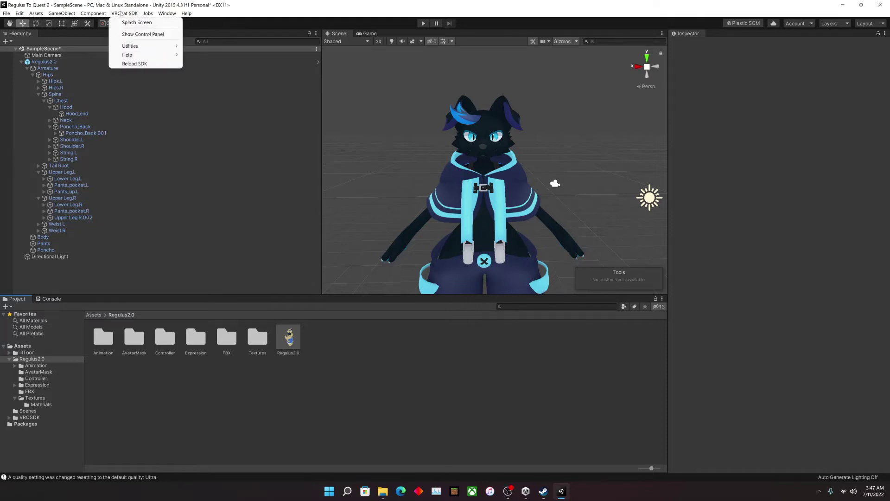
{"action": "left_click", "coordinate": [138, 35]}
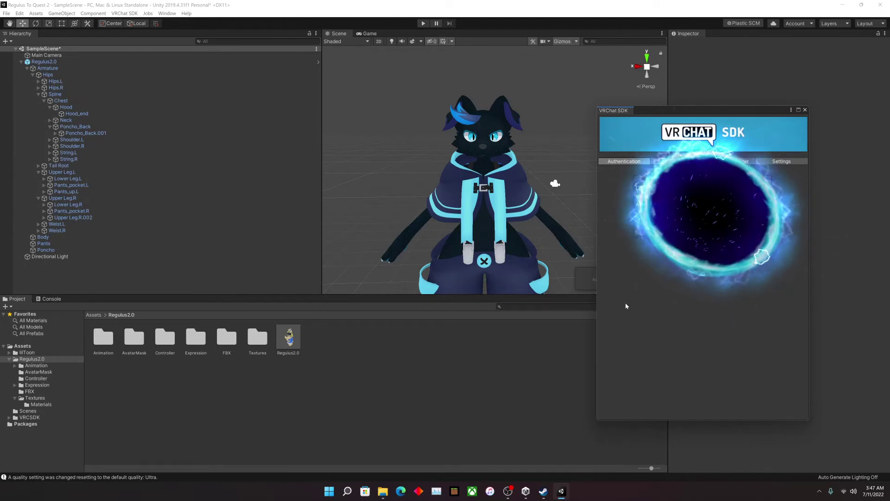
{"action": "left_click", "coordinate": [677, 161]}
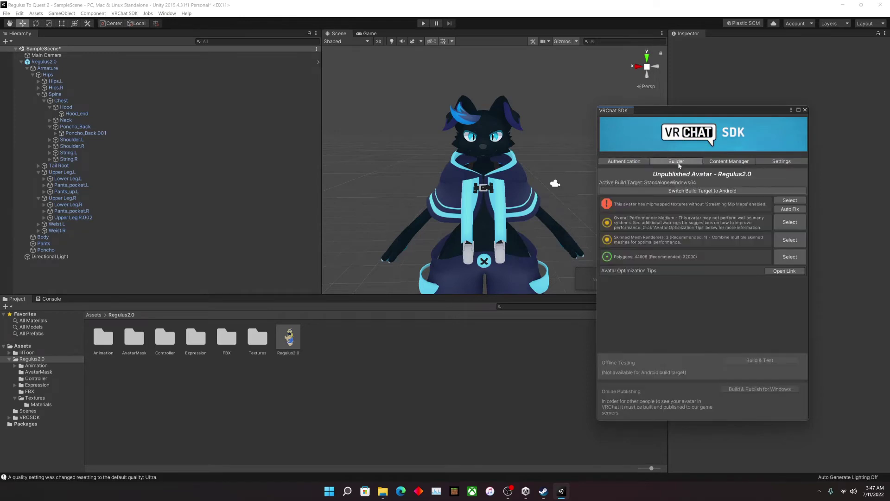
{"action": "left_click_drag", "start_coordinate": [732, 108], "coordinate": [569, 118]}
{"action": "left_click", "coordinate": [629, 221]}
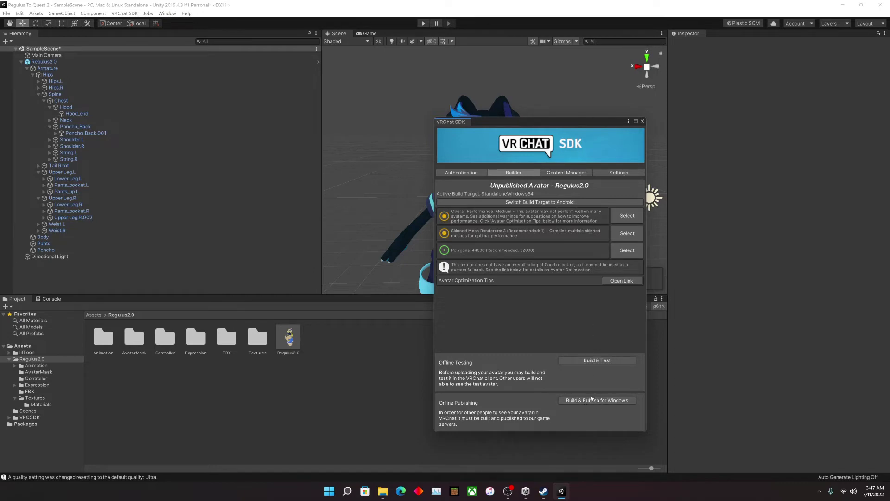
- Build the avatar for Windows publishing with the name "Slushie 2.0", description "Tutorial" and the upload rights confirmed
{"action": "left_click", "coordinate": [561, 403]}
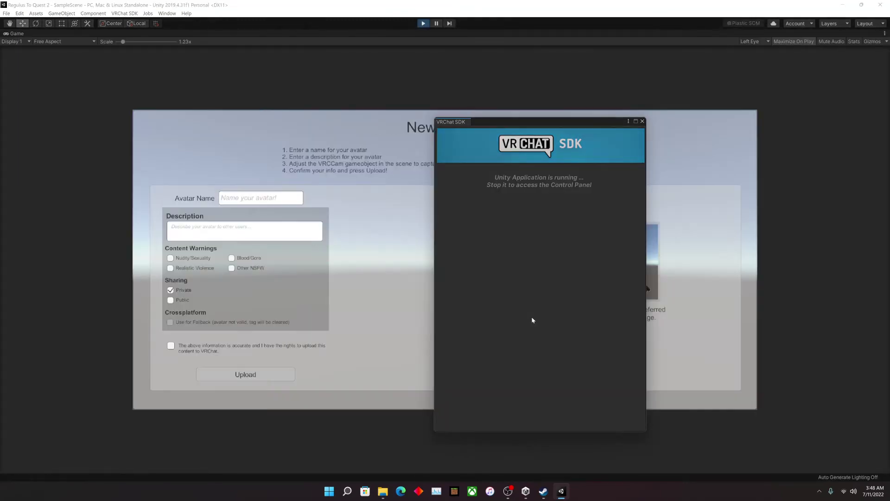
{"action": "left_click", "coordinate": [252, 202]}
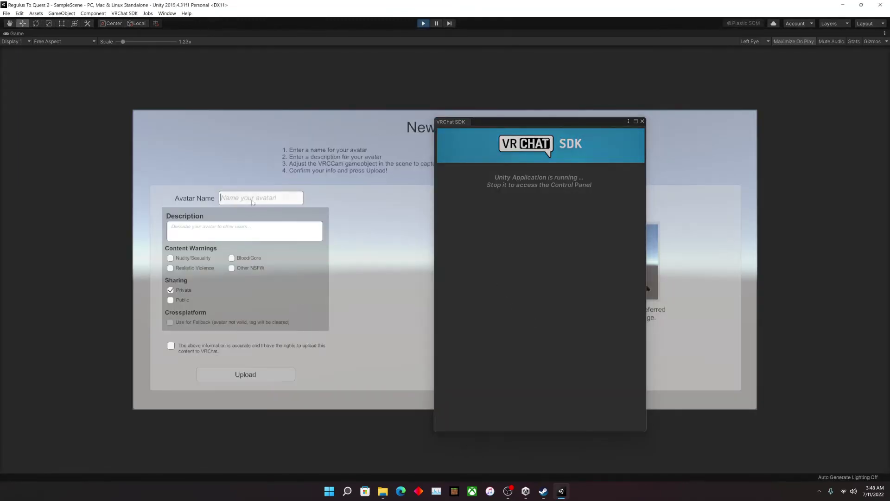
{"action": "type", "text": "Slushie 2.0"}
{"action": "left_click", "coordinate": [221, 233]}
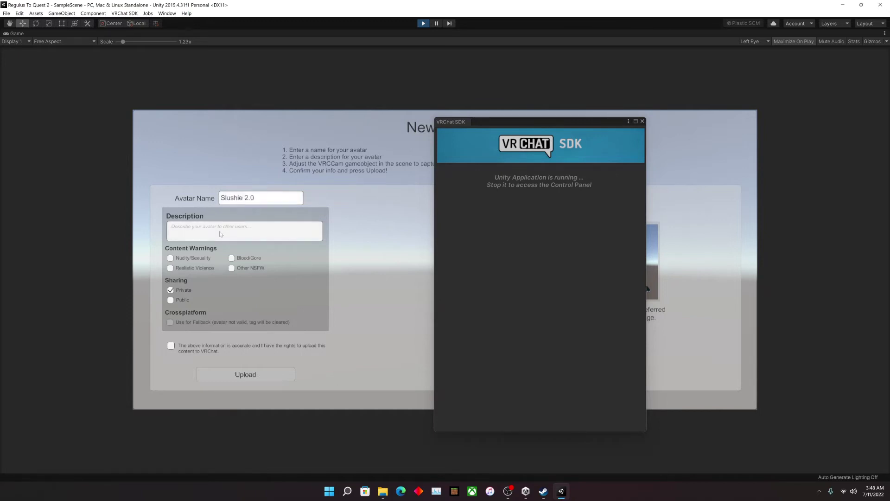
{"action": "type", "text": "Tutorial"}
{"action": "left_click", "coordinate": [170, 346]}
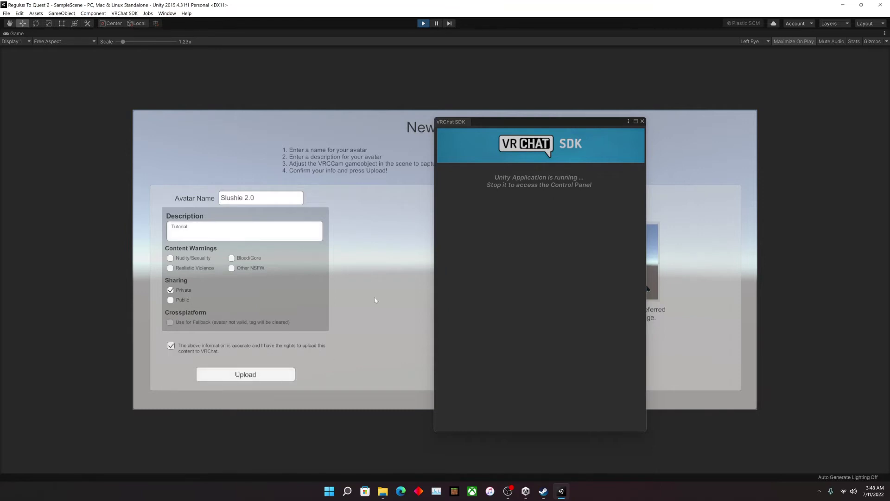
- Upload the Windows version of the avatar to VRChat, acknowledge completion and close the SDK control panel
{"action": "left_click_drag", "start_coordinate": [569, 119], "coordinate": [602, 108]}
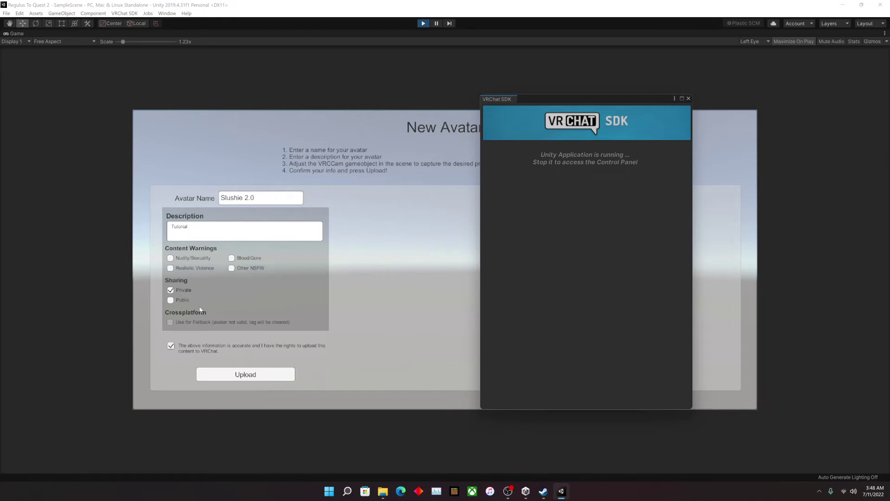
{"action": "left_click", "coordinate": [241, 375]}
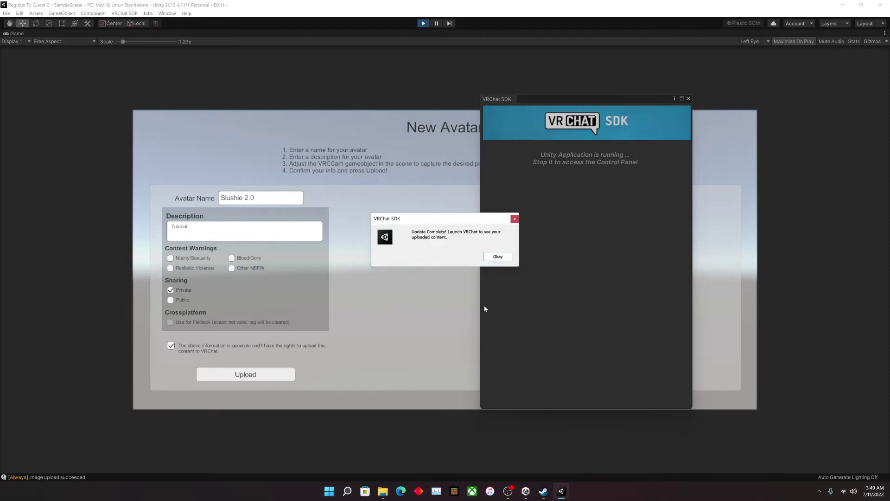
{"action": "left_click", "coordinate": [497, 256]}
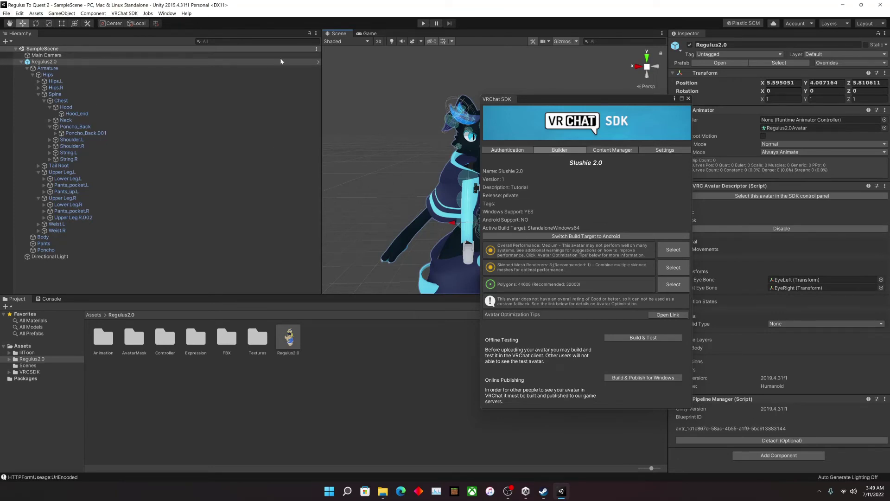
{"action": "left_click", "coordinate": [688, 99]}
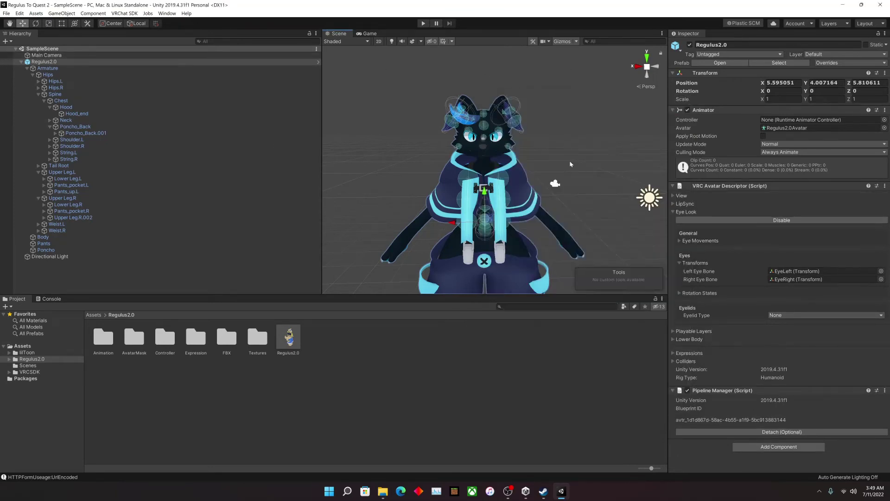
- Switch the project's build platform to Android and close the build settings
{"action": "left_click", "coordinate": [6, 13]}
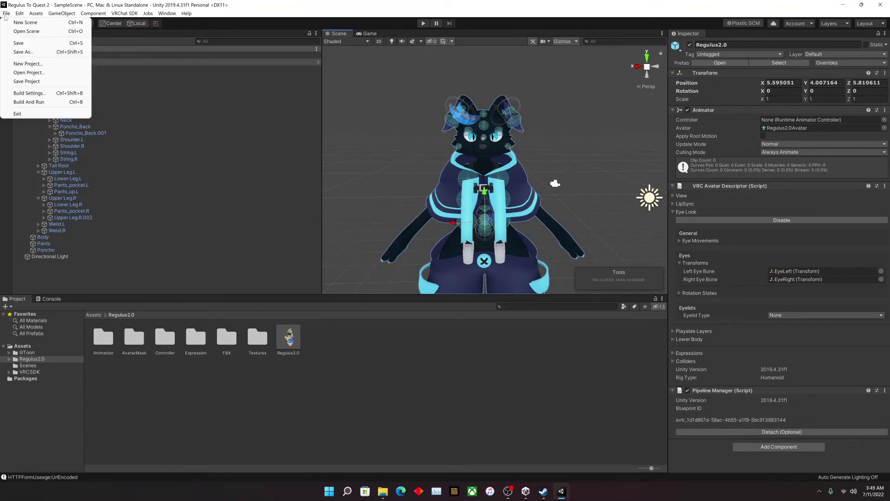
{"action": "left_click", "coordinate": [28, 93]}
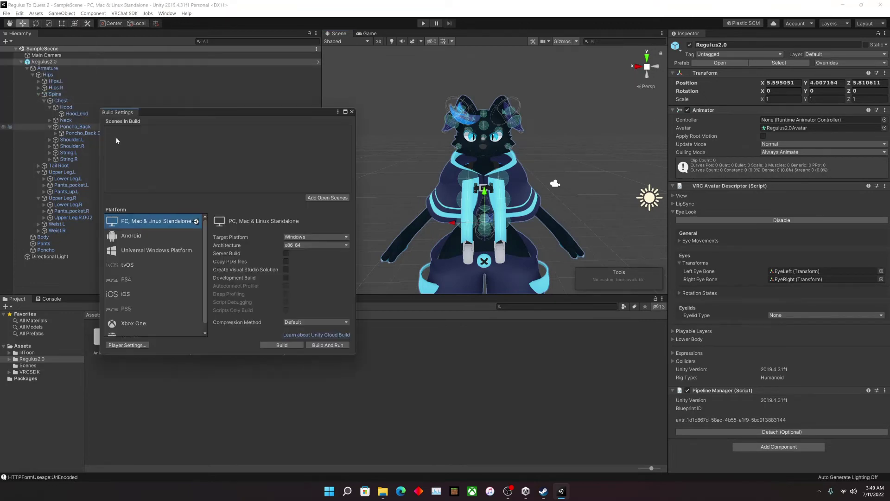
{"action": "left_click", "coordinate": [143, 234]}
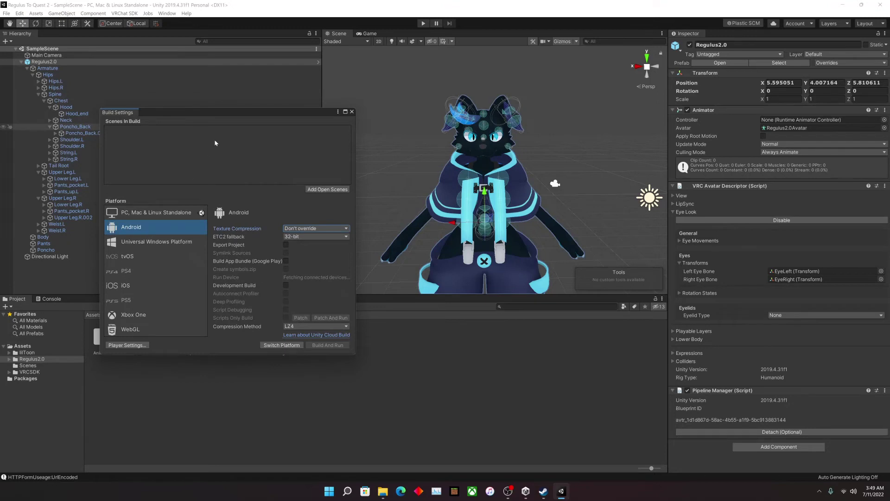
{"action": "left_click_drag", "start_coordinate": [215, 113], "coordinate": [477, 153]}
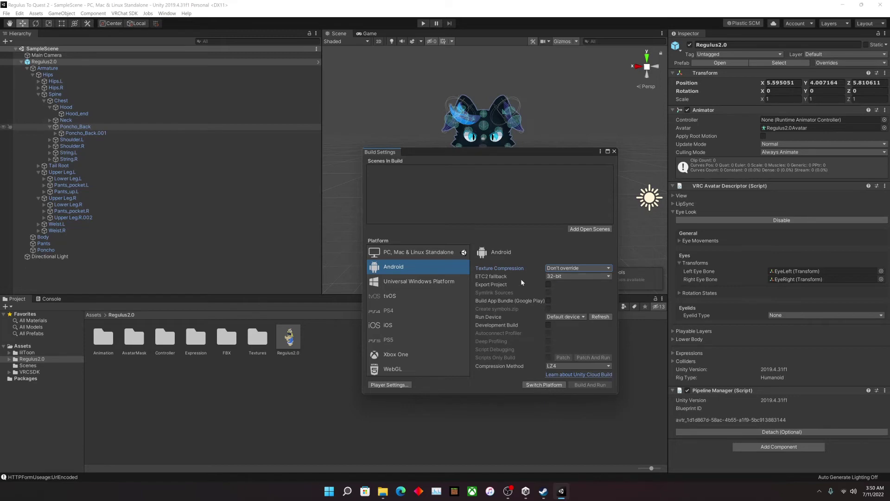
{"action": "left_click", "coordinate": [535, 387]}
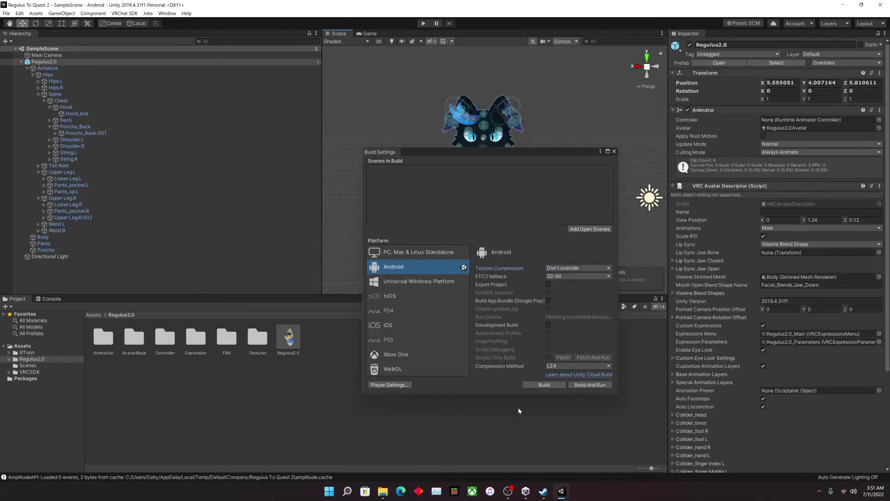
{"action": "left_click", "coordinate": [614, 152]}
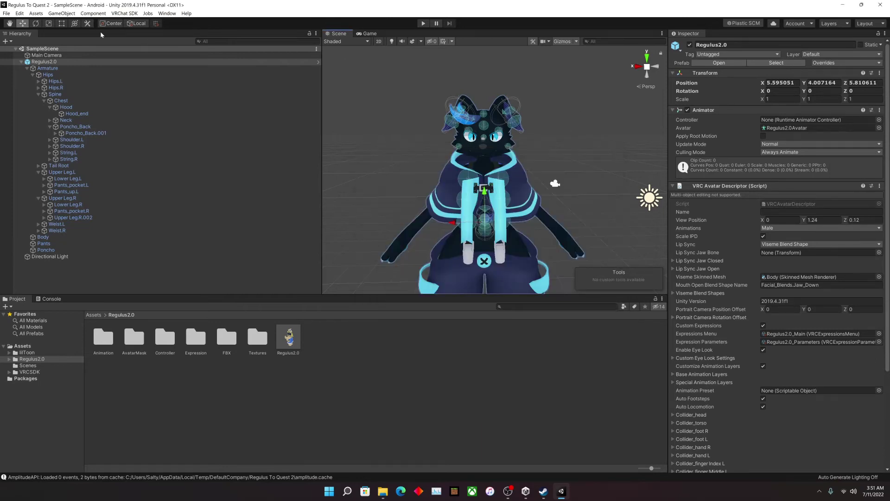
- Review the Android performance warnings in the VRChat SDK Builder and build the Slushie 2.0 avatar for Android publishing
{"action": "left_click", "coordinate": [116, 14]}
{"action": "left_click", "coordinate": [130, 34]}
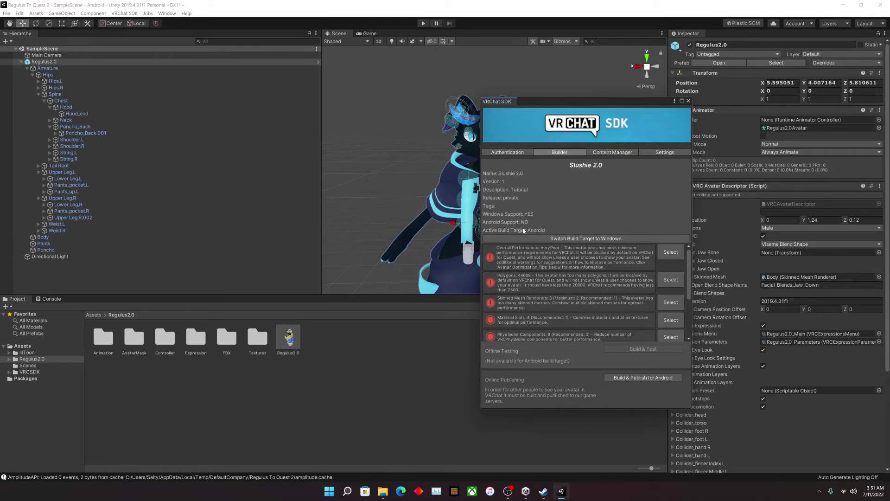
{"action": "scroll", "coordinate": [581, 293], "scroll_direction": "down", "scroll_amount": 3}
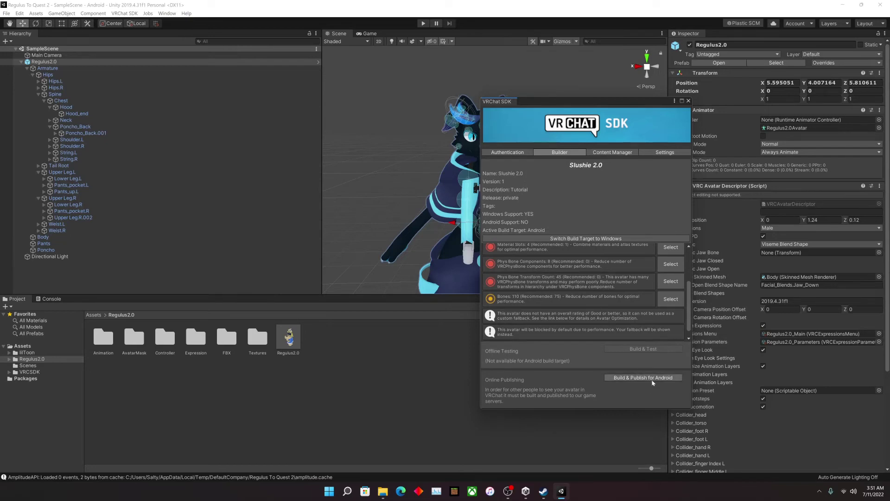
{"action": "scroll", "coordinate": [597, 318], "scroll_direction": "up", "scroll_amount": 3}
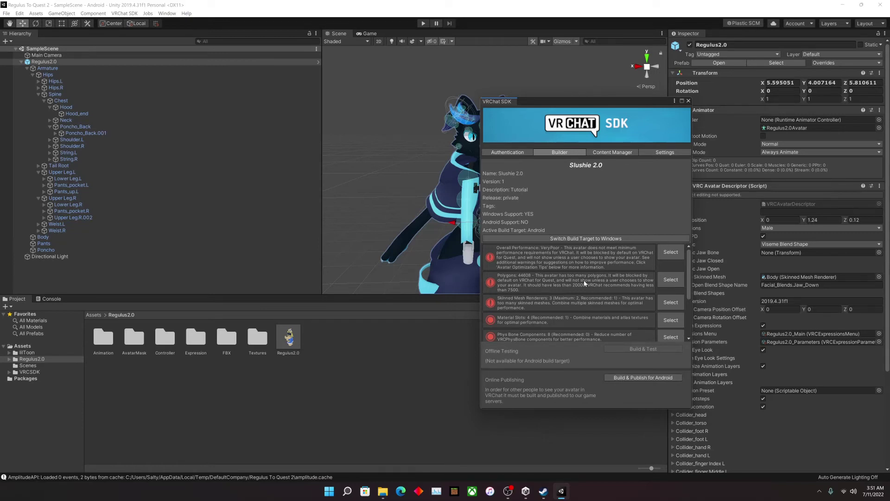
{"action": "left_click", "coordinate": [609, 380]}
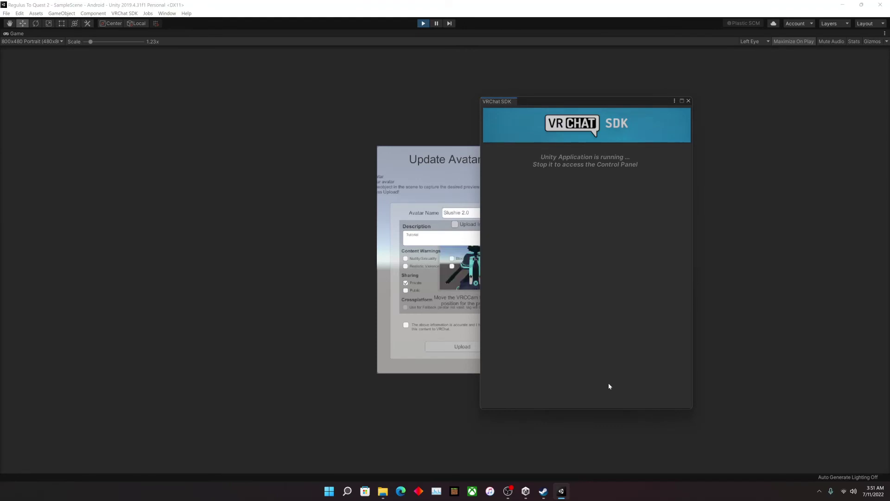
- Confirm the content rights for the avatar update and upload the Android version to VRChat
{"action": "left_click_drag", "start_coordinate": [564, 106], "coordinate": [647, 112]}
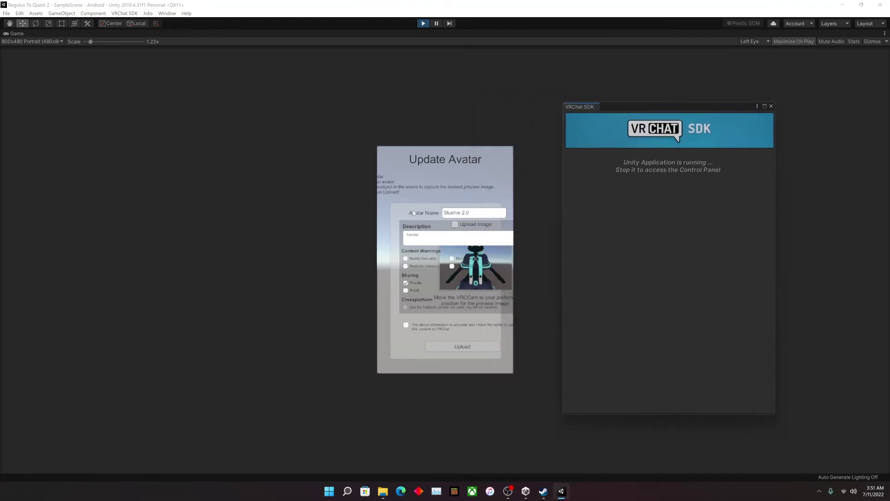
{"action": "left_click", "coordinate": [405, 325]}
{"action": "left_click", "coordinate": [461, 349]}
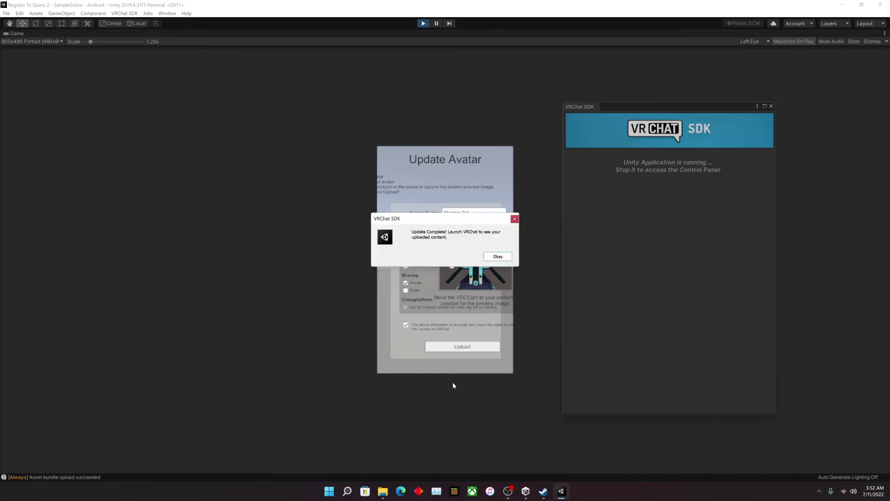
- Acknowledge the completed upload and check Slushie 2.0's platform support in the Builder and the uploaded avatars in the Content Manager
{"action": "left_click", "coordinate": [497, 256]}
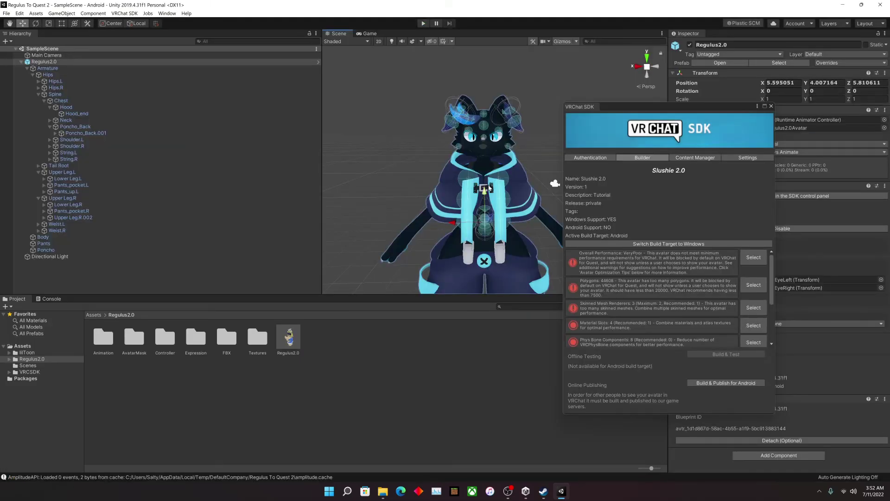
{"action": "left_click", "coordinate": [600, 158]}
{"action": "left_click", "coordinate": [628, 158]}
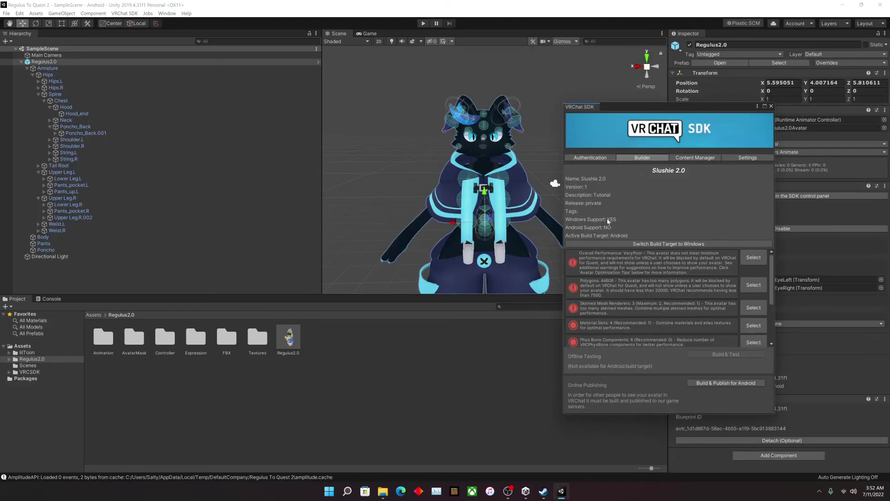
{"action": "left_click", "coordinate": [695, 158]}
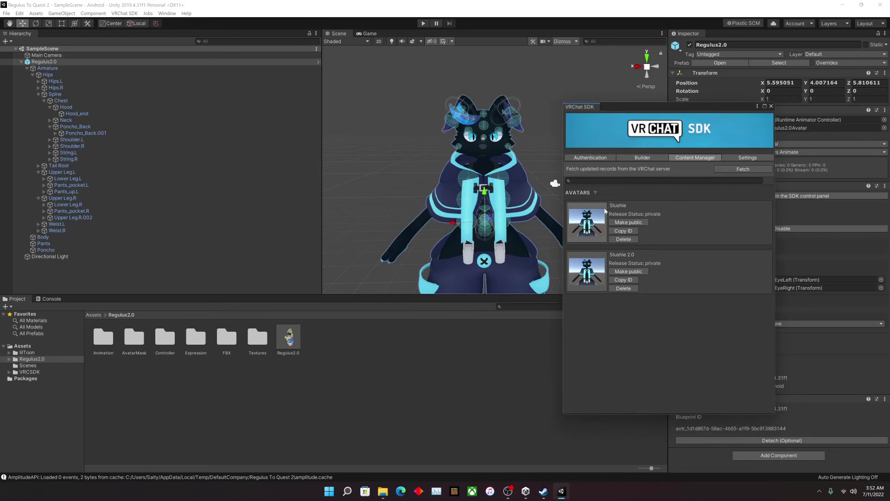
{"action": "left_click", "coordinate": [642, 158]}
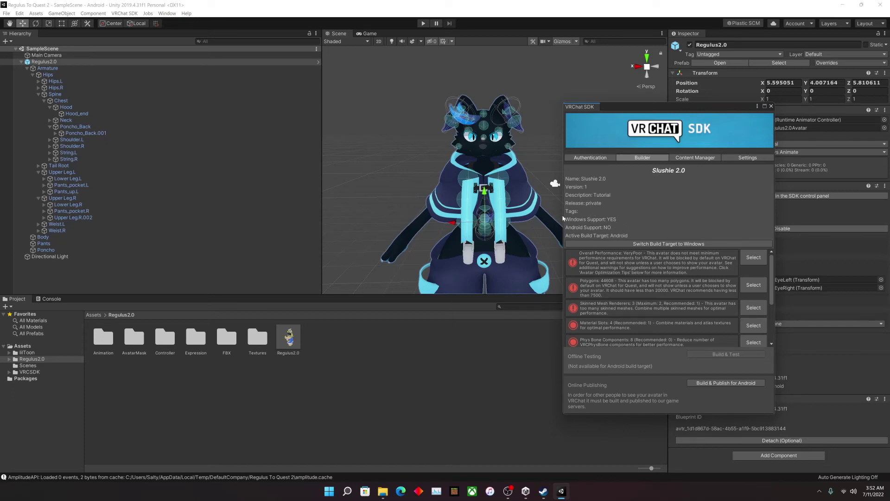
{"action": "left_click", "coordinate": [684, 158]}
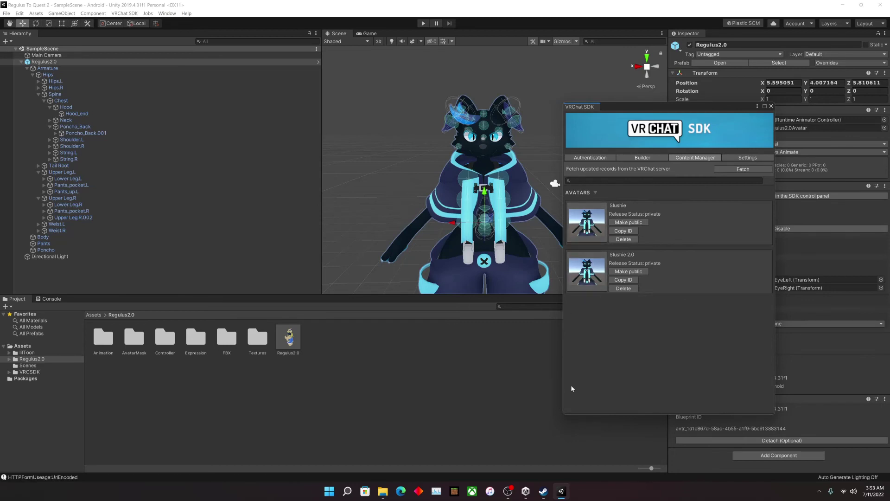
- Switch to Steam and launch VRChat
{"action": "left_click", "coordinate": [544, 491]}
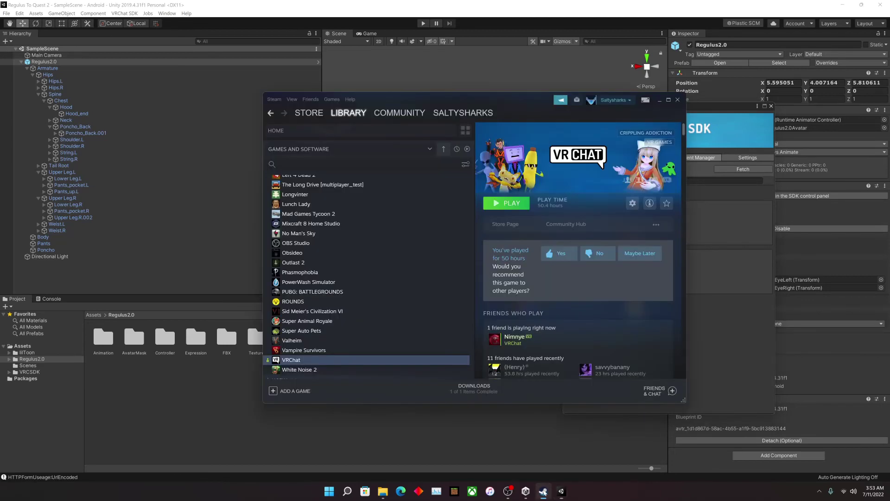
{"action": "left_click", "coordinate": [507, 203]}
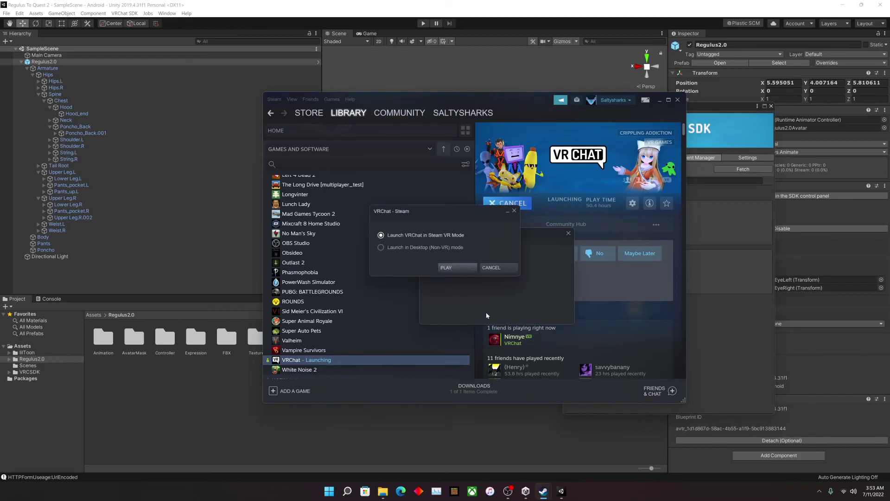
{"action": "left_click", "coordinate": [453, 268]}
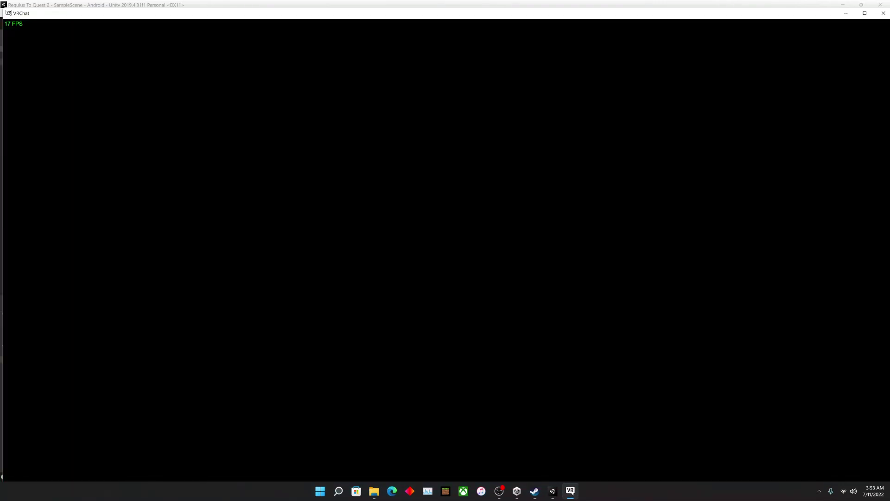
- Open the avatar selection in VRChat and change into the Slushie 2.0 avatar from My Creations
{"action": "key", "text": "Escape"}
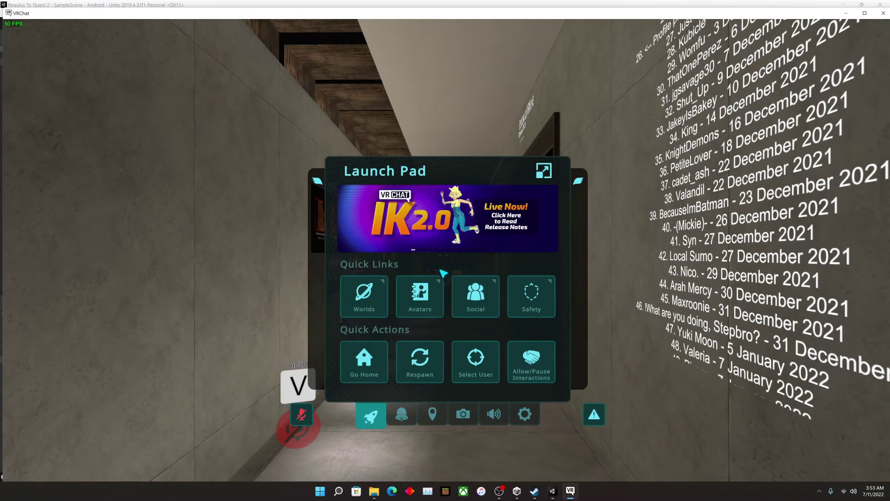
{"action": "left_click", "coordinate": [423, 296]}
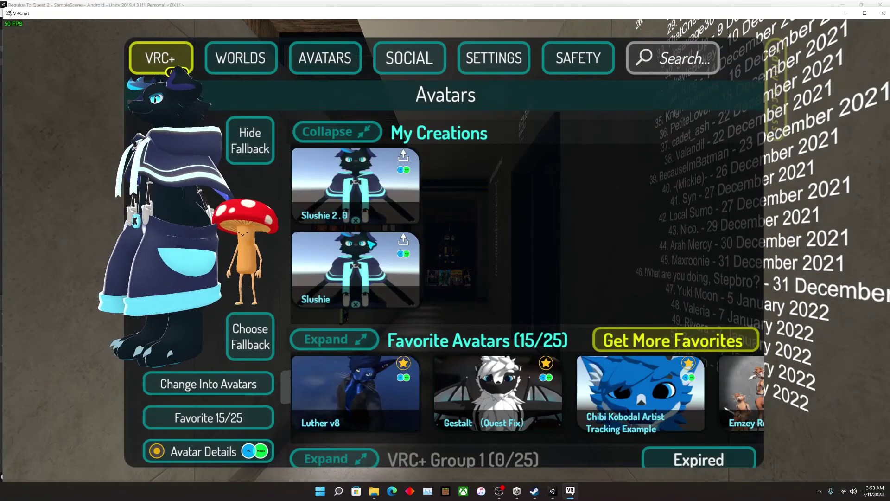
{"action": "left_click", "coordinate": [403, 174]}
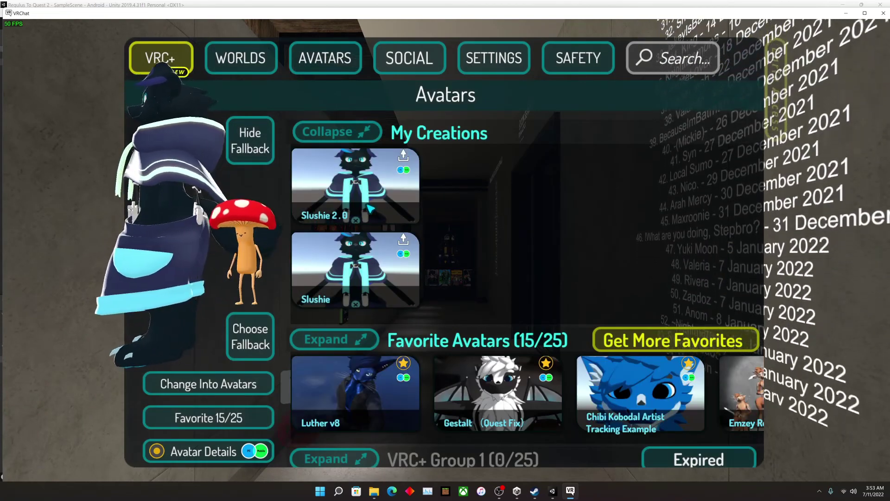
{"action": "left_click", "coordinate": [208, 384]}
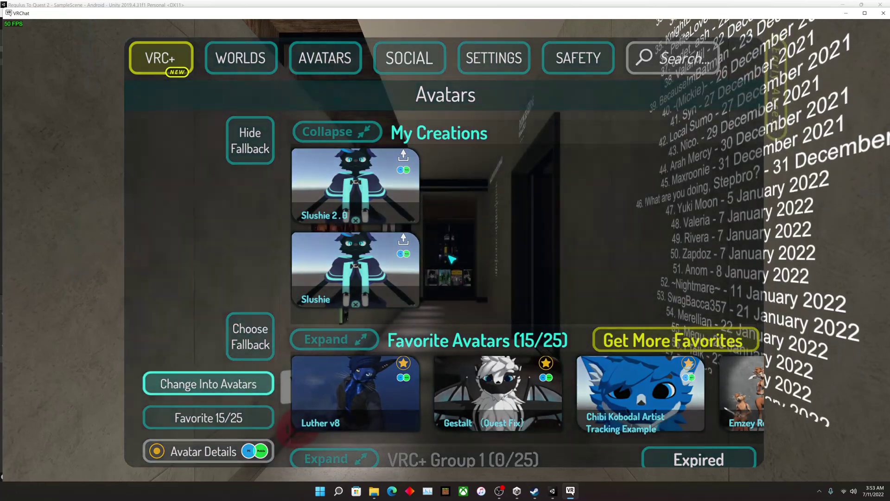
- Recheck the avatars under My Creations, close the menu and walk around the world
{"action": "key", "text": "Escape"}
{"action": "left_click", "coordinate": [419, 294]}
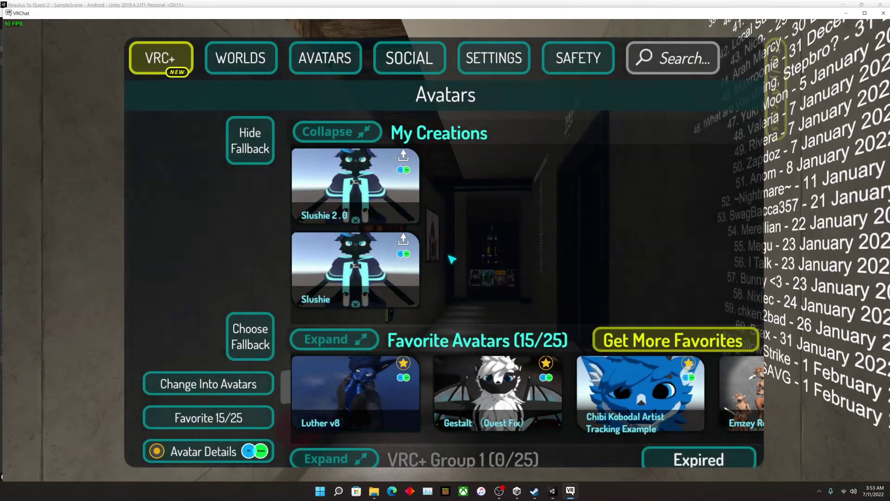
{"action": "key", "text": "Escape"}
{"action": "key", "text": "w"}
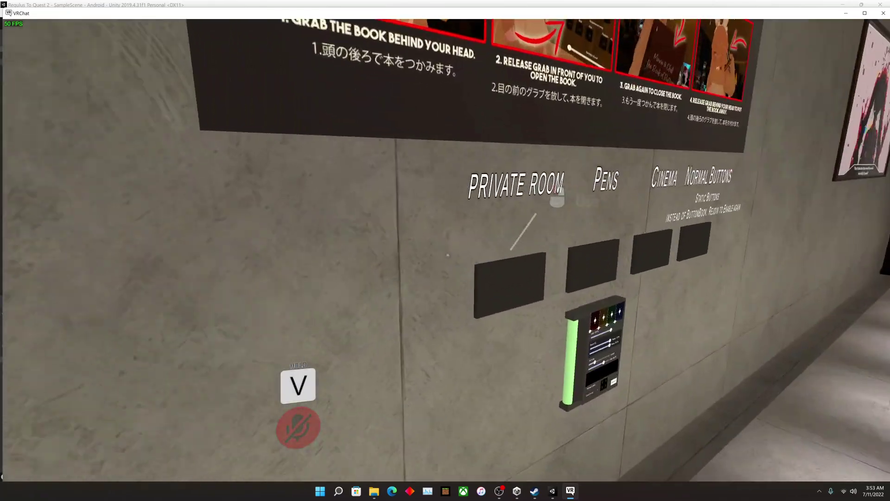
{"action": "left_click", "coordinate": [448, 255]}
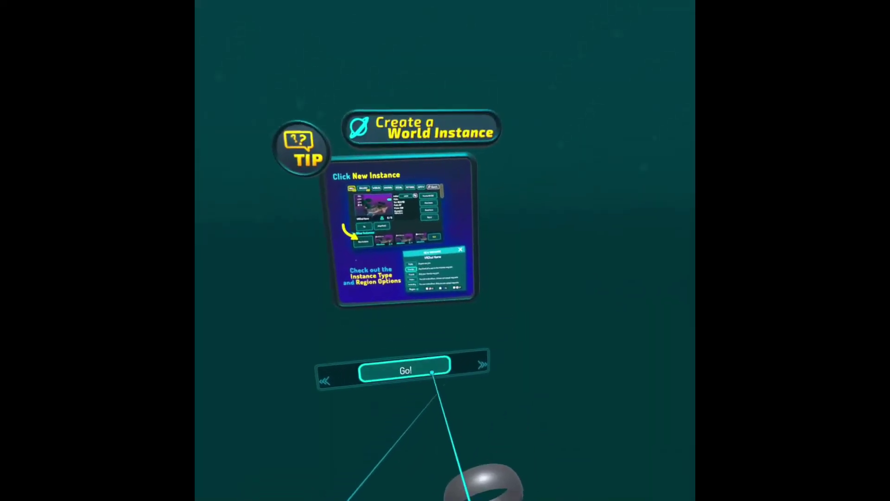
- Enter the loaded world in VRChat on the Quest headset
{"action": "left_click", "coordinate": [426, 340]}
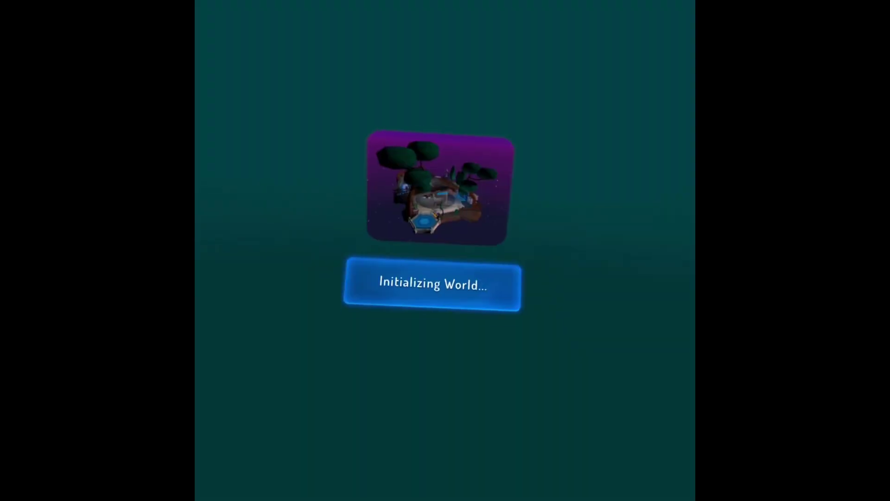